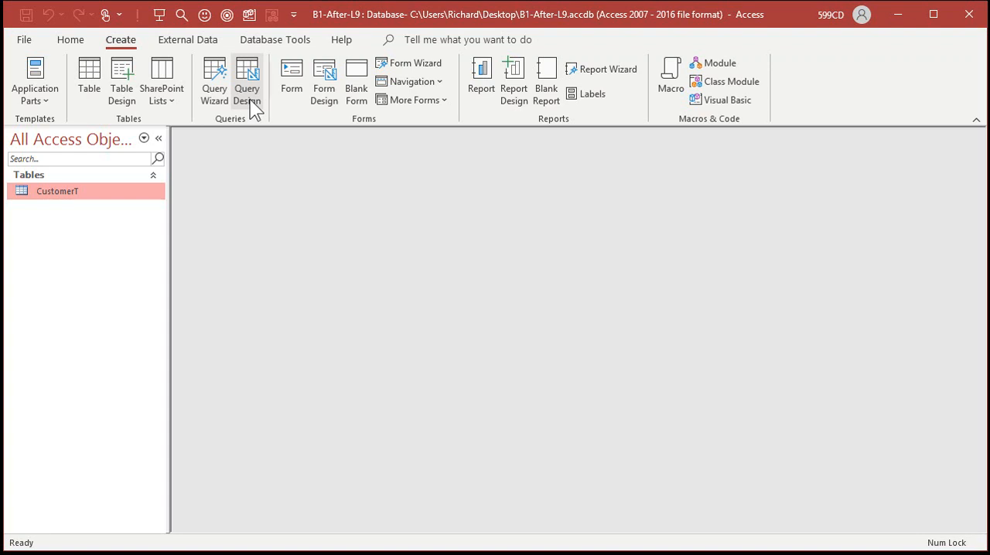
- Create a new query in Design view with the CustomerT table as its source, and dismiss the table picker
left_click(249, 99)
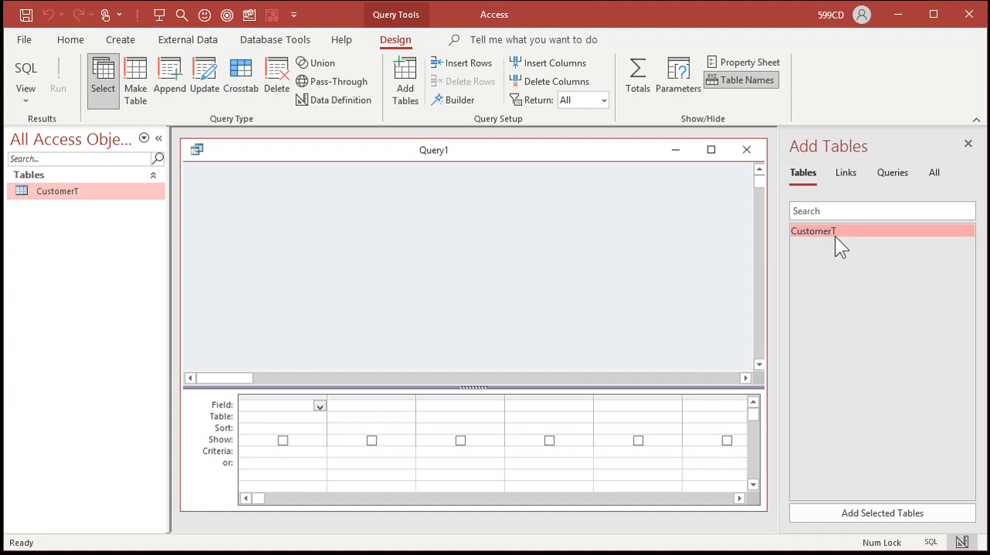
left_click(906, 175)
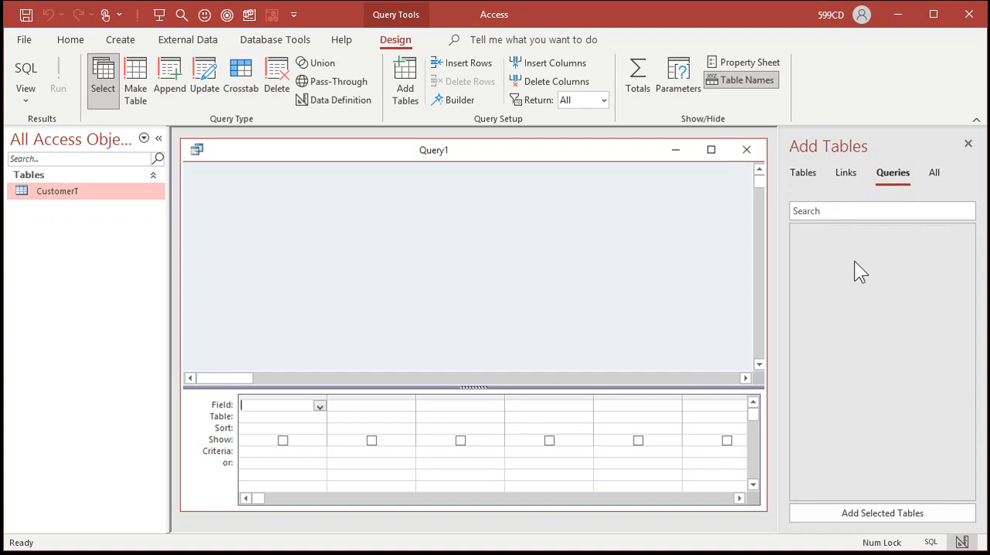
left_click(846, 177)
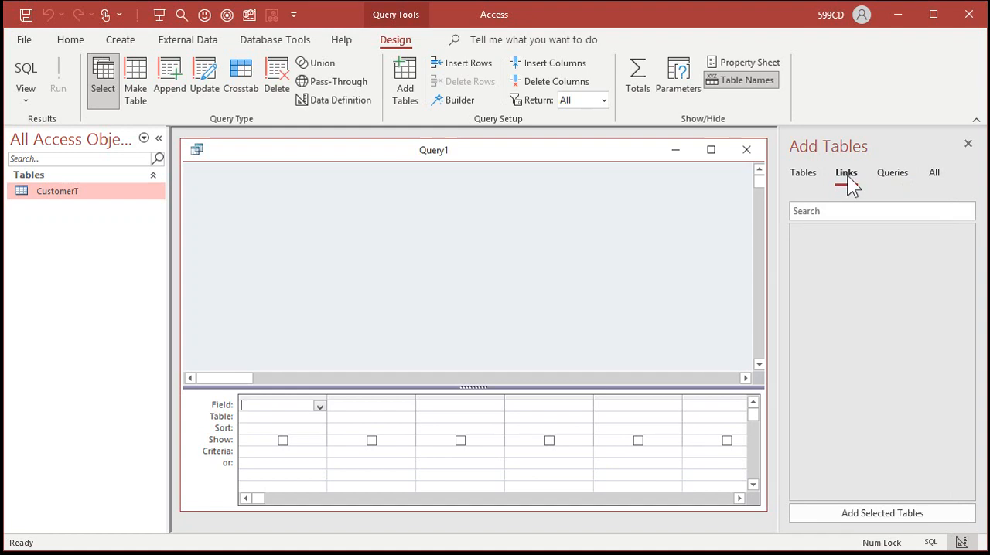
left_click(799, 174)
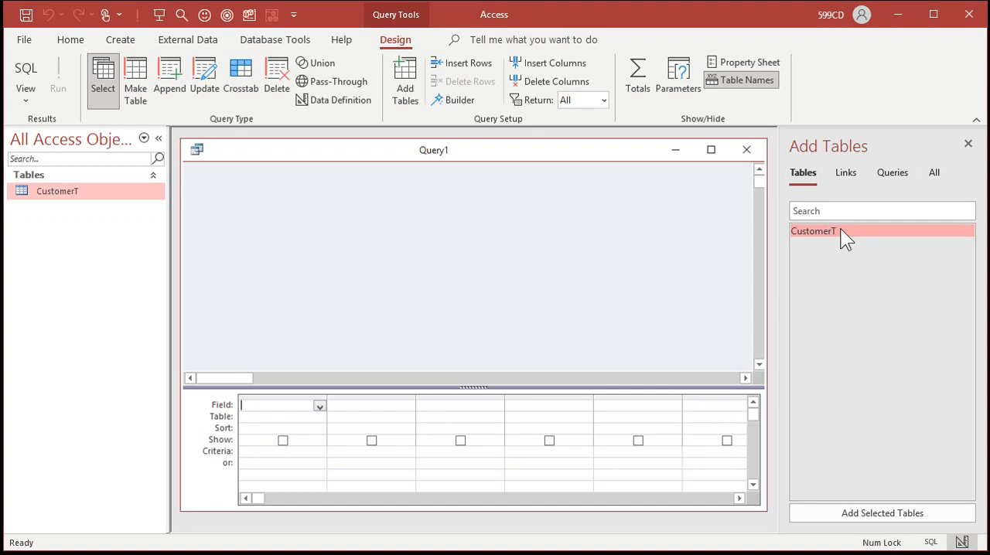
left_click(885, 515)
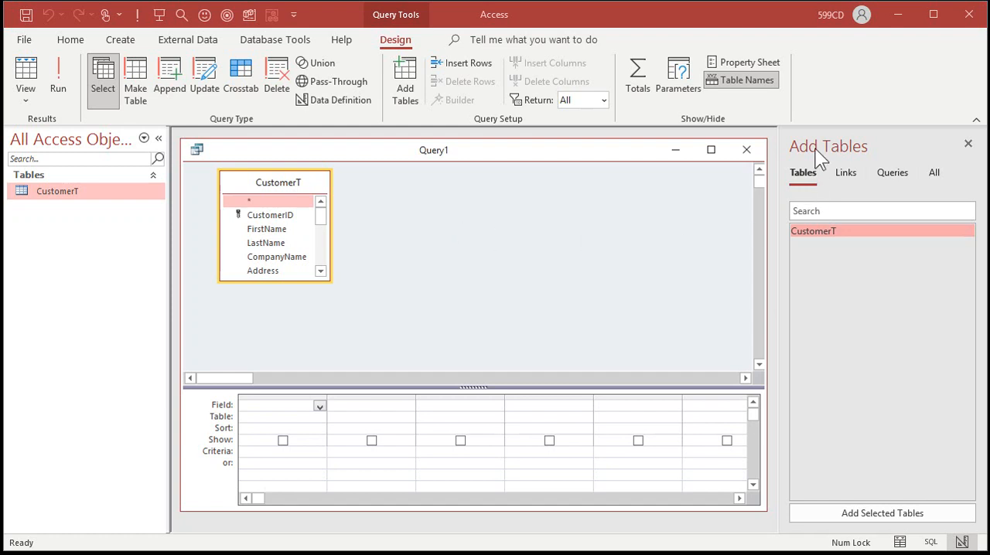
left_click(967, 145)
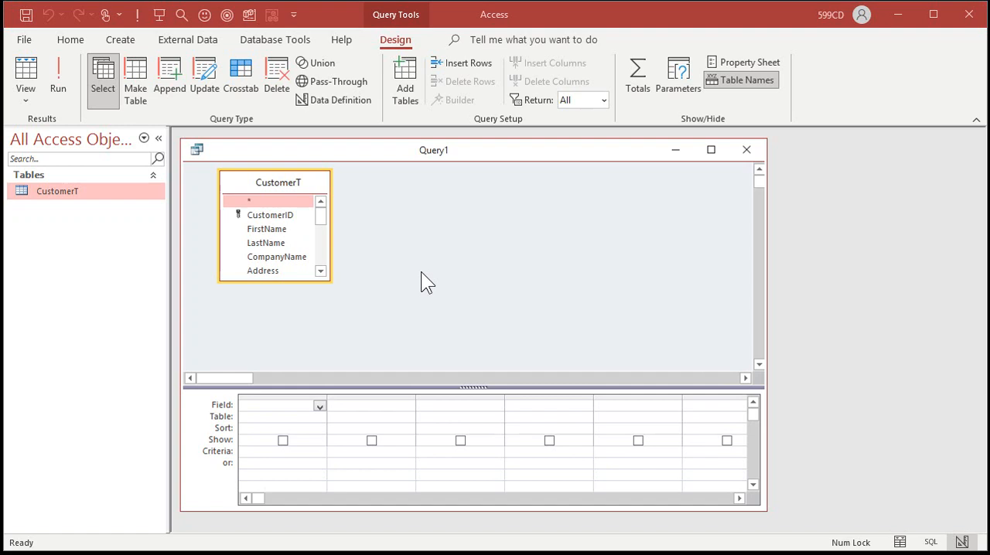
- Enlarge the CustomerT field list in the query designer so more of its fields show
left_click(272, 231)
left_click(272, 243)
left_click(274, 256)
left_click_drag(329, 281, 411, 352)
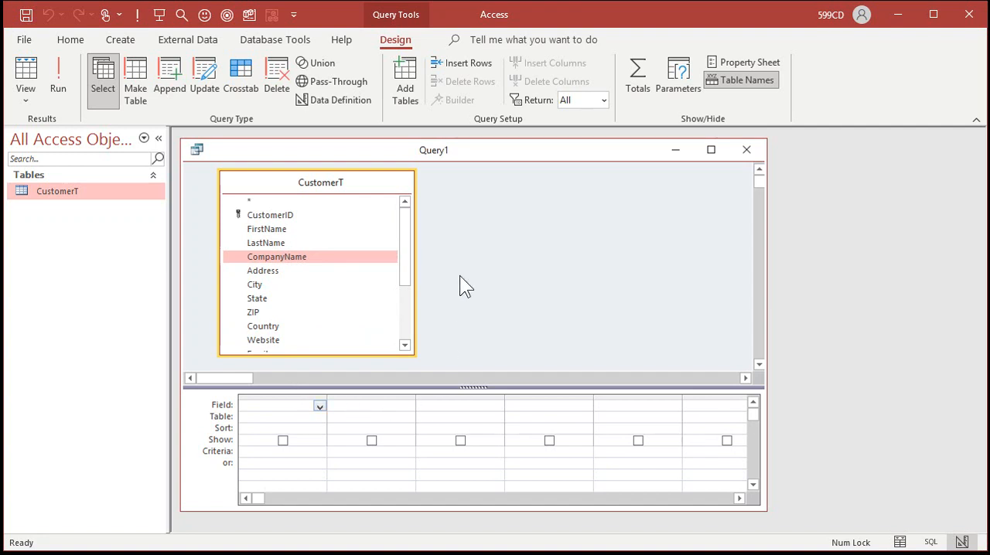
- Add the FirstName and LastName fields from CustomerT as the first two columns of the query grid
left_click(273, 230)
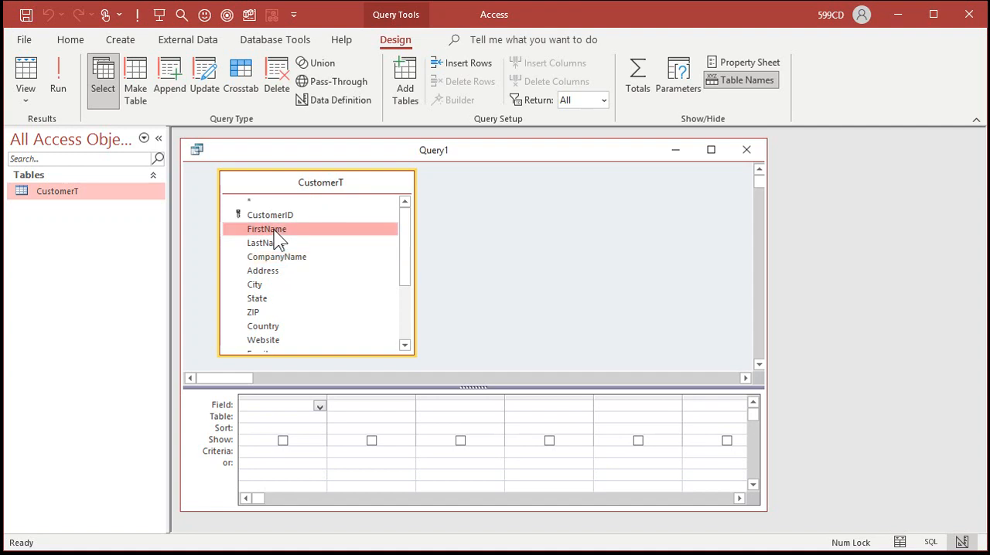
left_click_drag(273, 231, 287, 412)
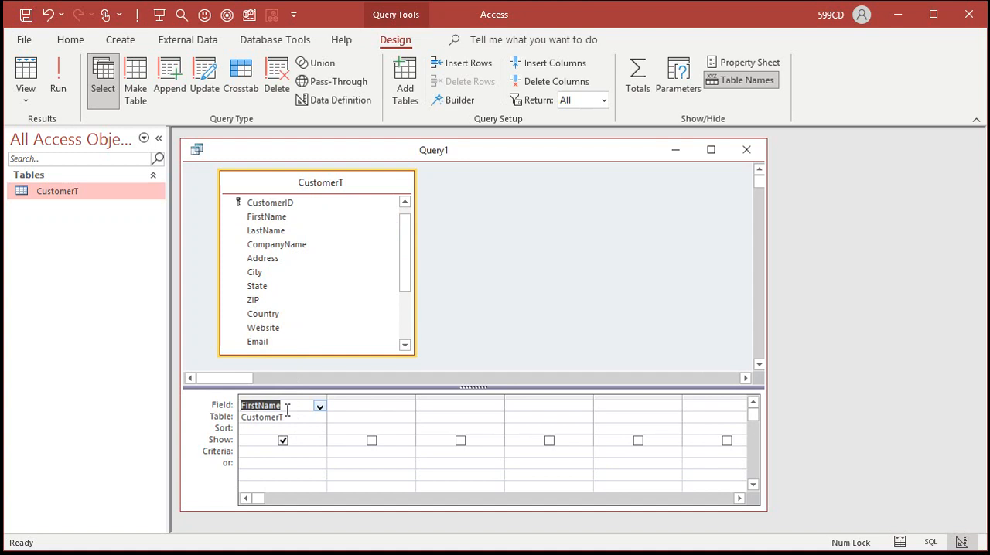
left_click(268, 232)
left_click_drag(269, 235, 368, 412)
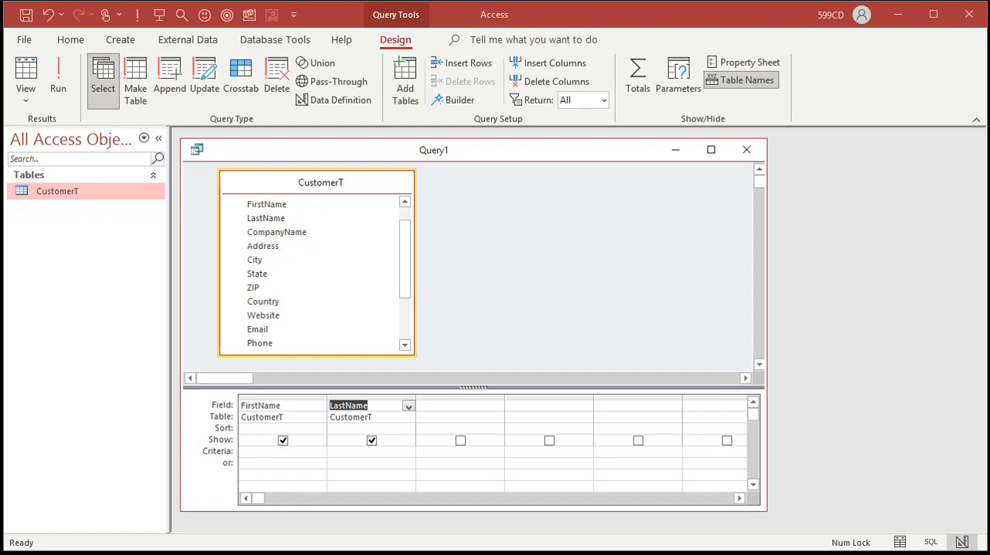
left_click(492, 269)
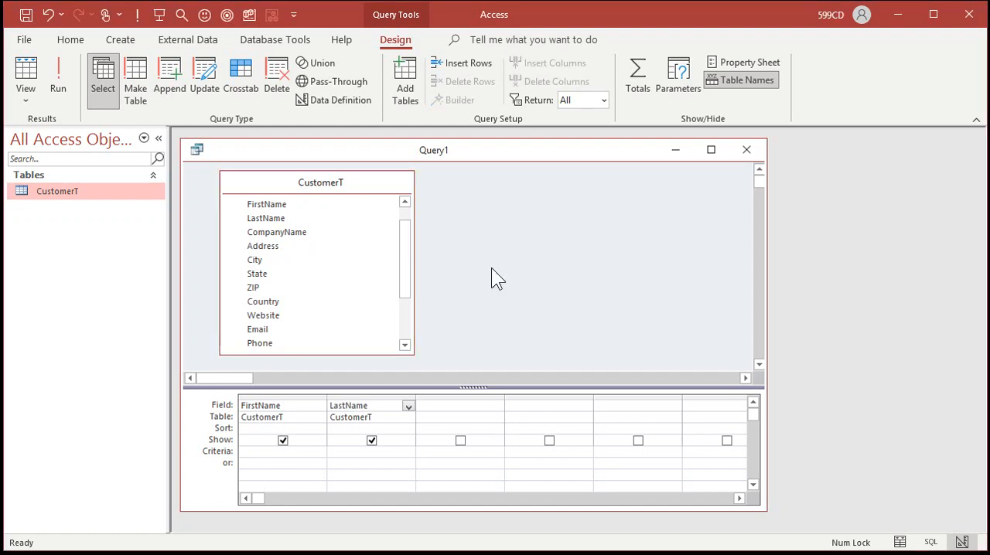
- Run the query to check the name columns, and return to Design view
left_click(58, 85)
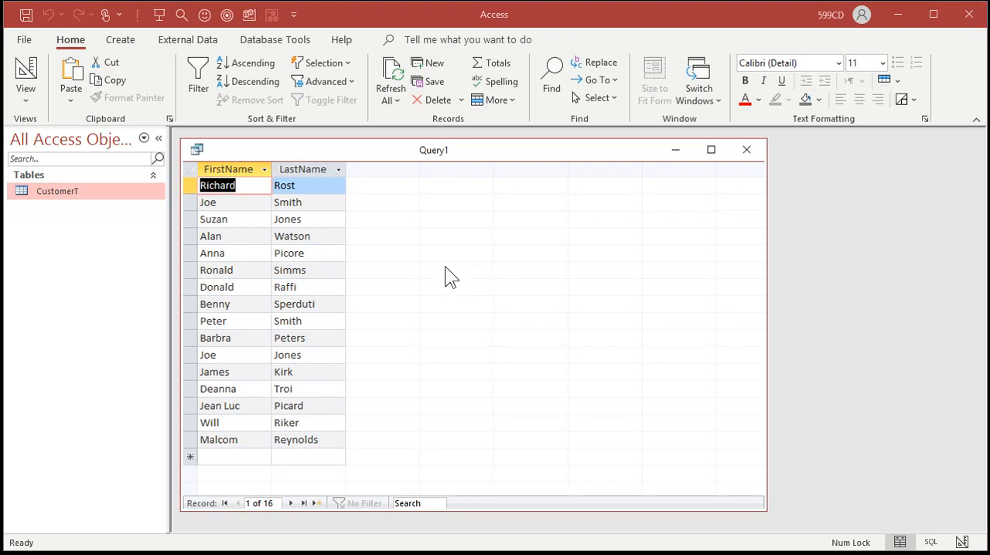
left_click(25, 73)
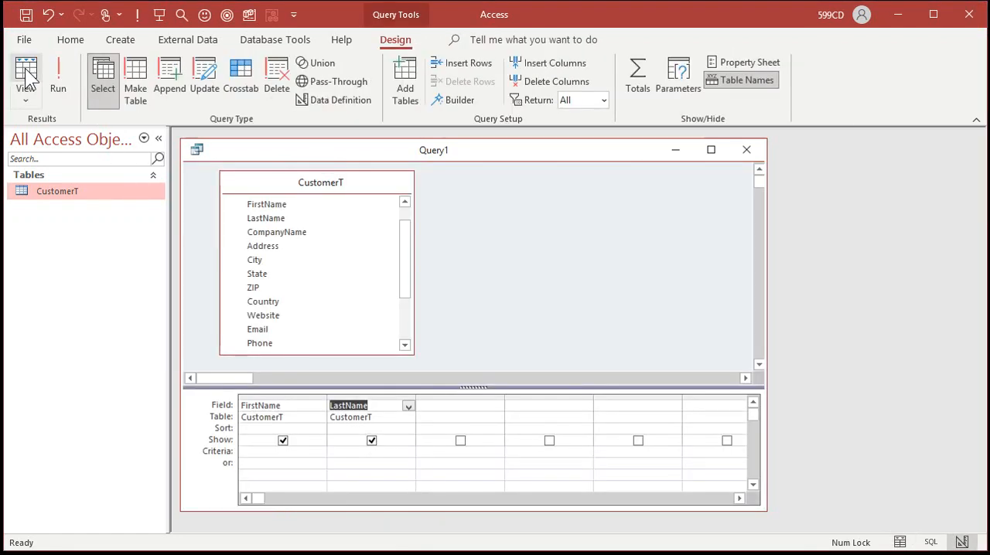
left_click(466, 218)
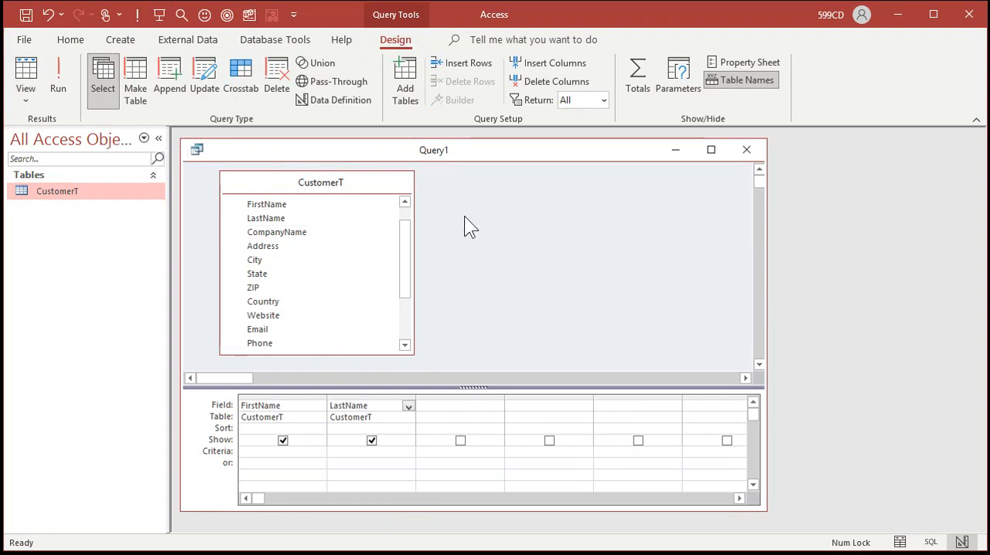
- Add the Phone field as the third query column and check the results before returning to Design view
left_click_drag(407, 245, 404, 296)
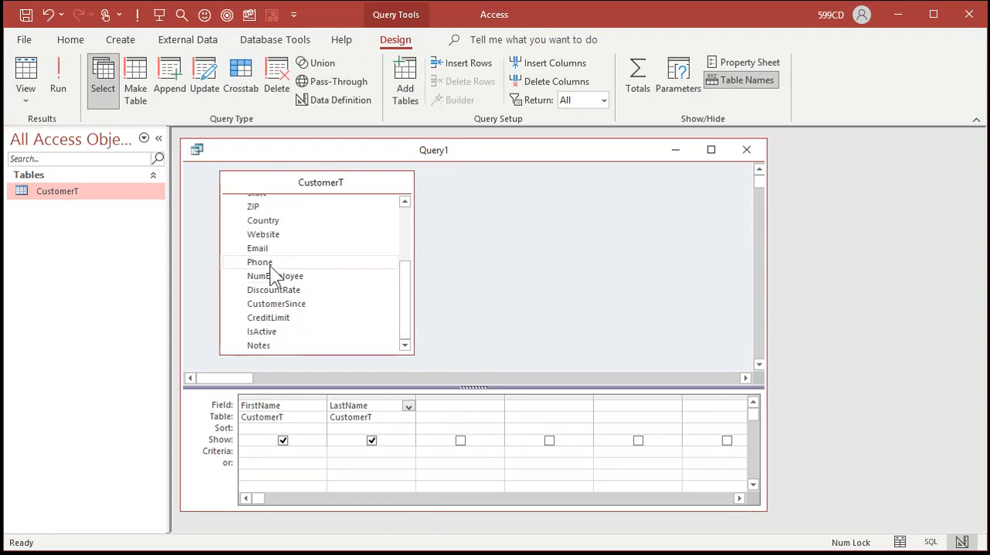
left_click(264, 264)
left_click_drag(264, 264, 456, 408)
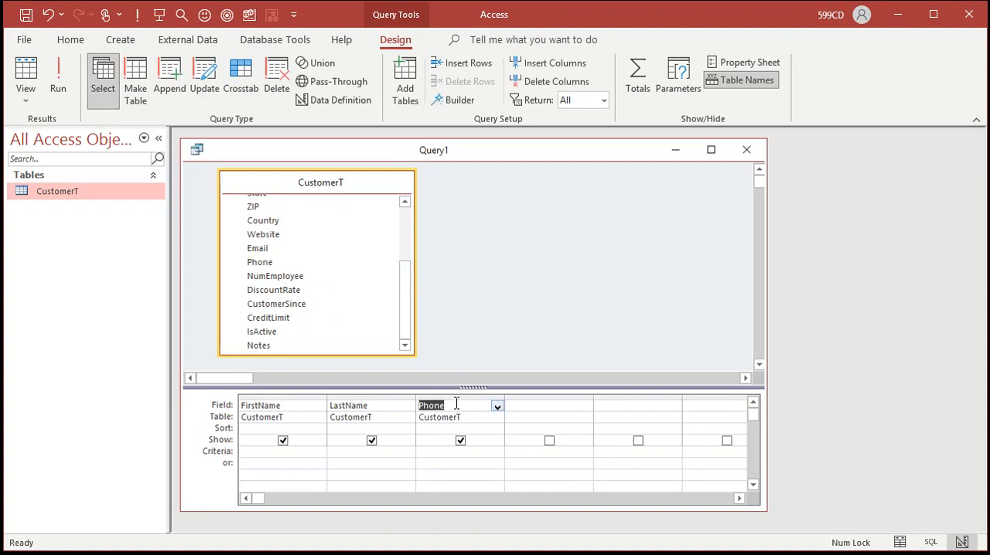
left_click(62, 66)
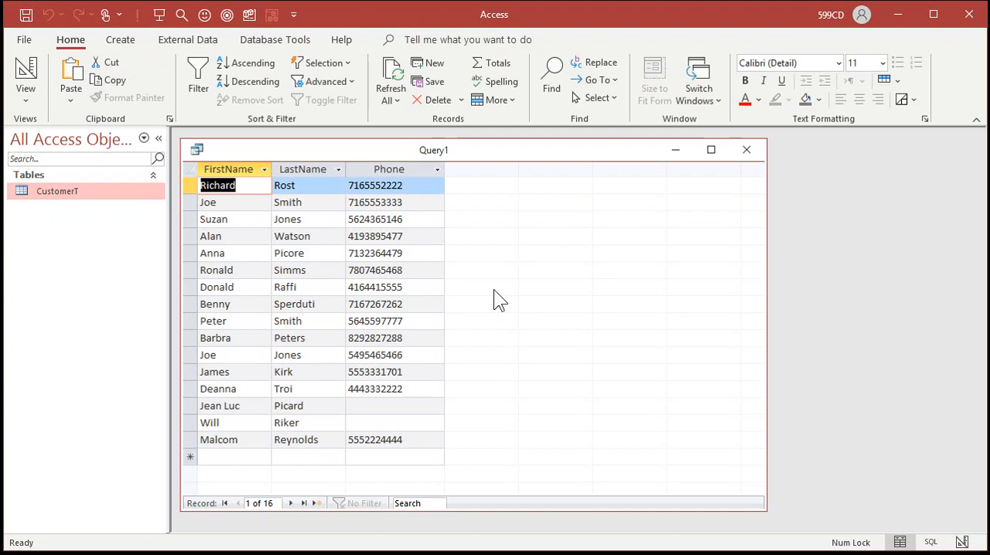
left_click(26, 73)
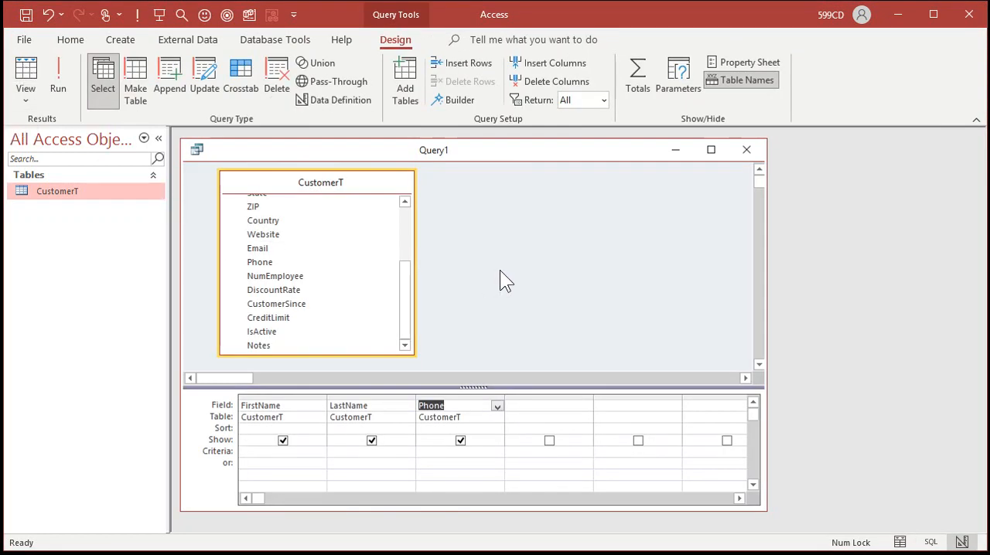
- Try CreditLimit as a fourth column in the query results, and delete that column from the design grid
double_click(294, 319)
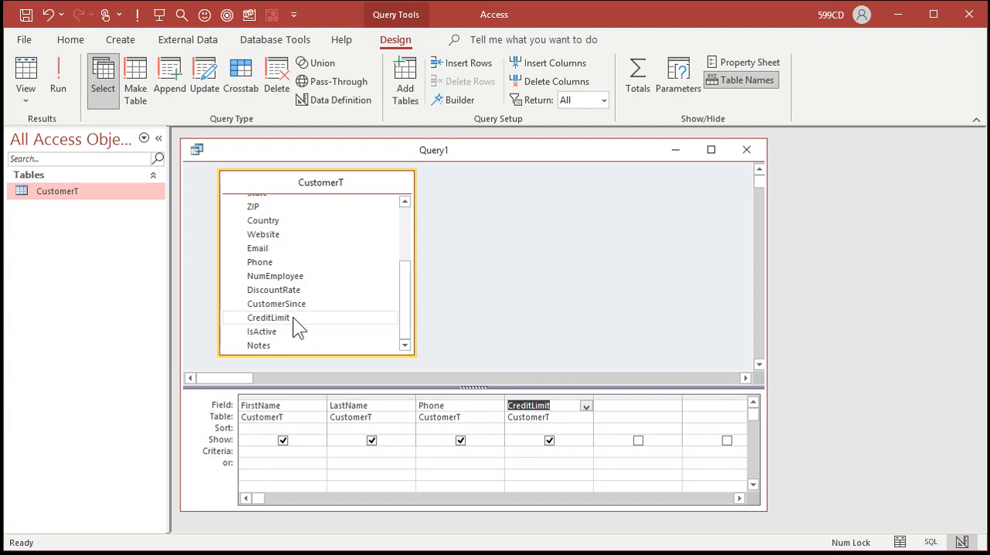
left_click(54, 69)
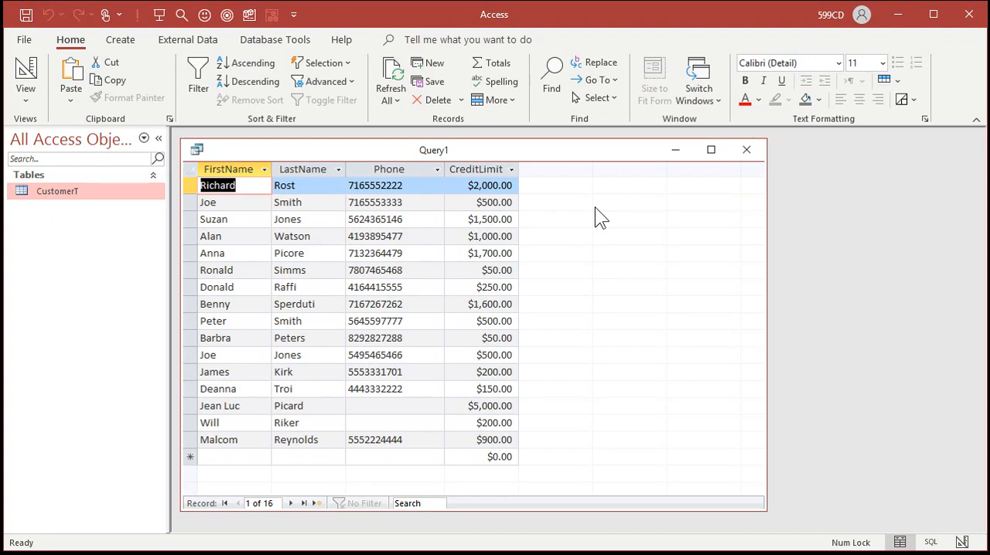
left_click(31, 68)
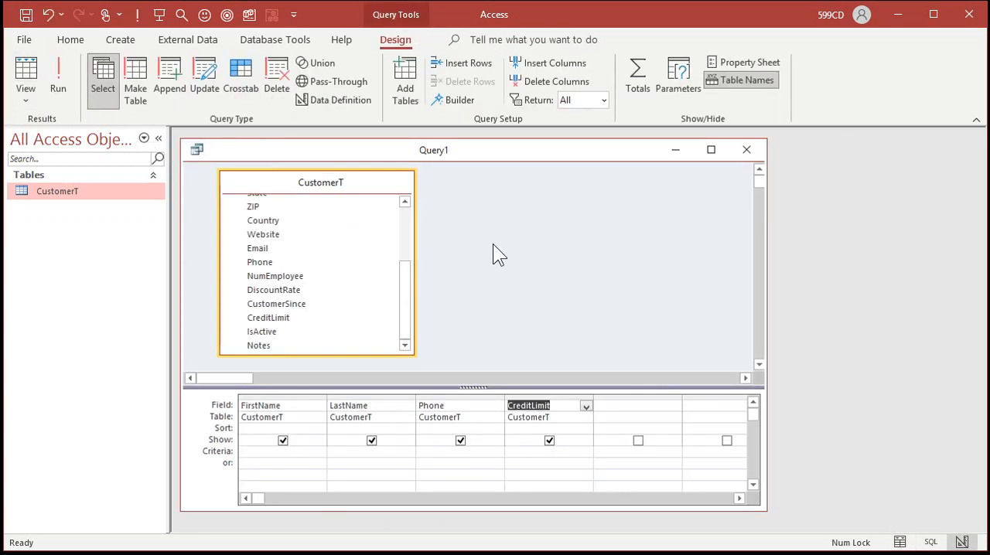
left_click(561, 397)
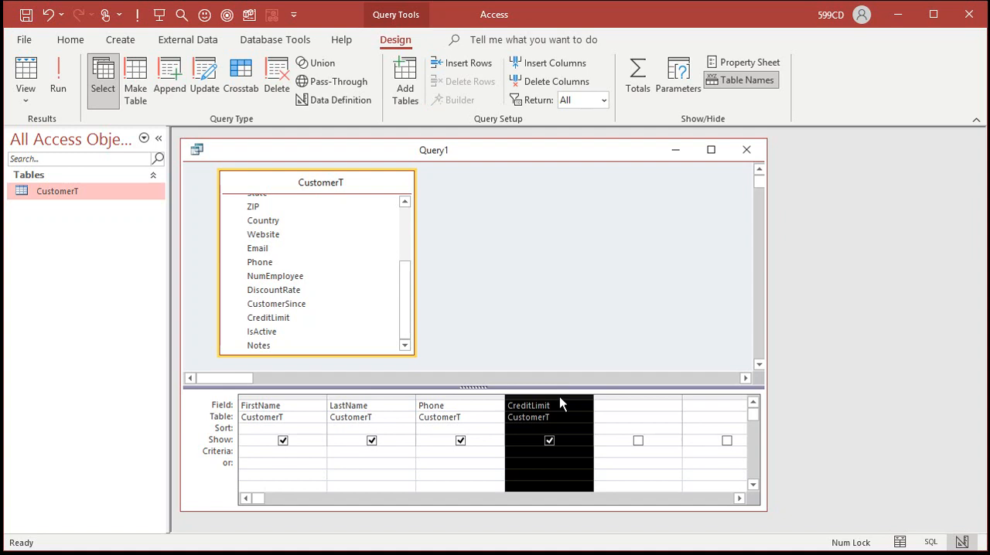
key("Delete")
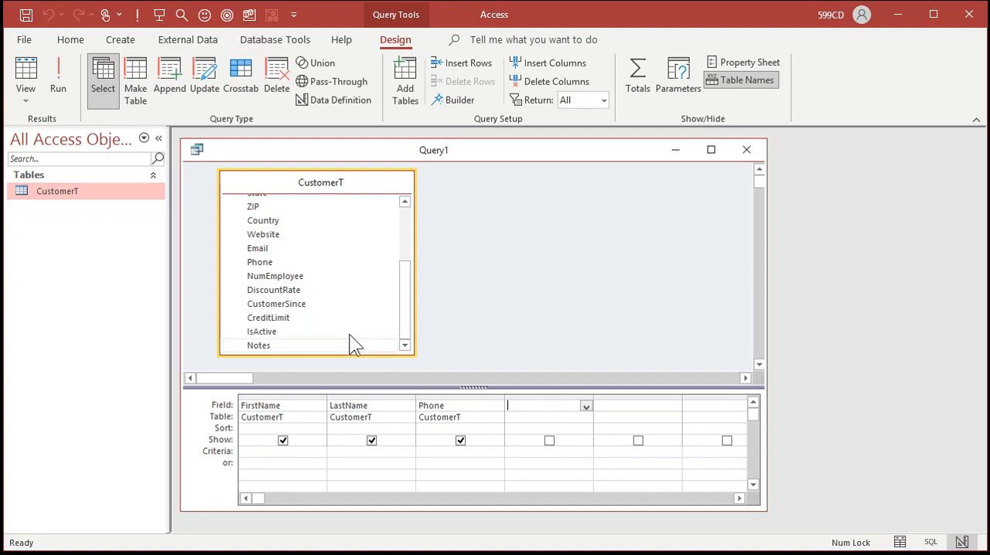
- Add the NumEmployee field as the fourth query column, and delete that column from the design grid
double_click(284, 280)
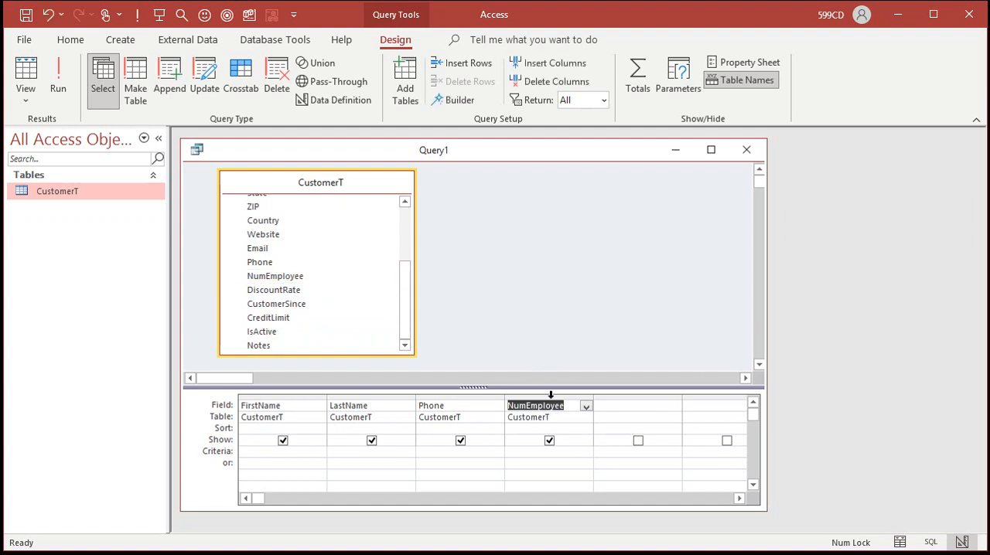
mouse_move(546, 388)
left_mouse_down()
mouse_move(546, 359)
mouse_move(550, 388)
left_mouse_up()
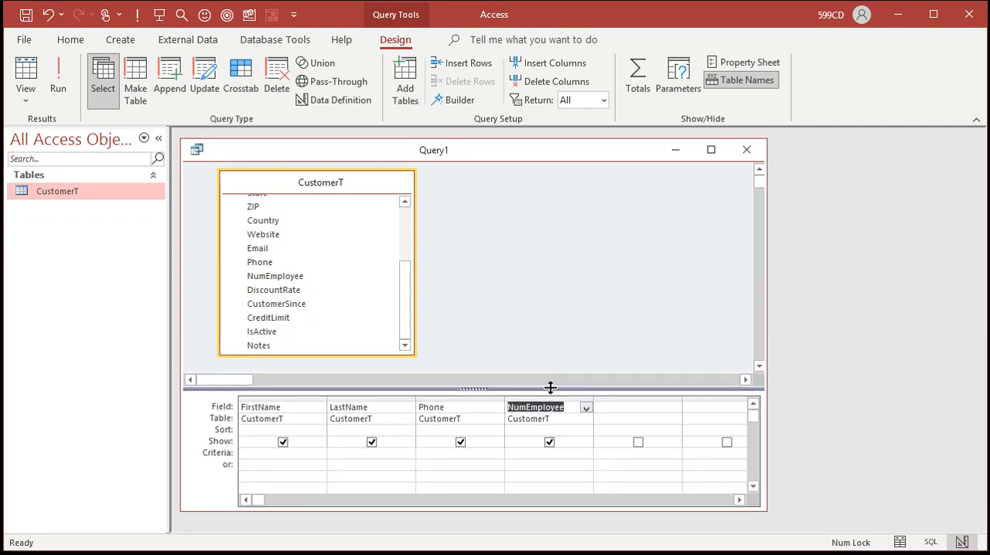
left_click(552, 400)
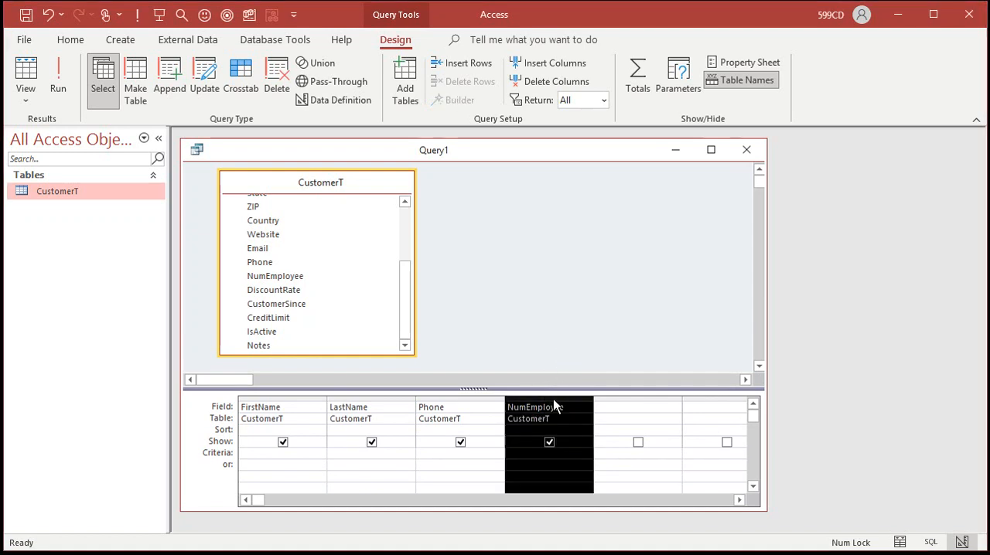
left_click(461, 398)
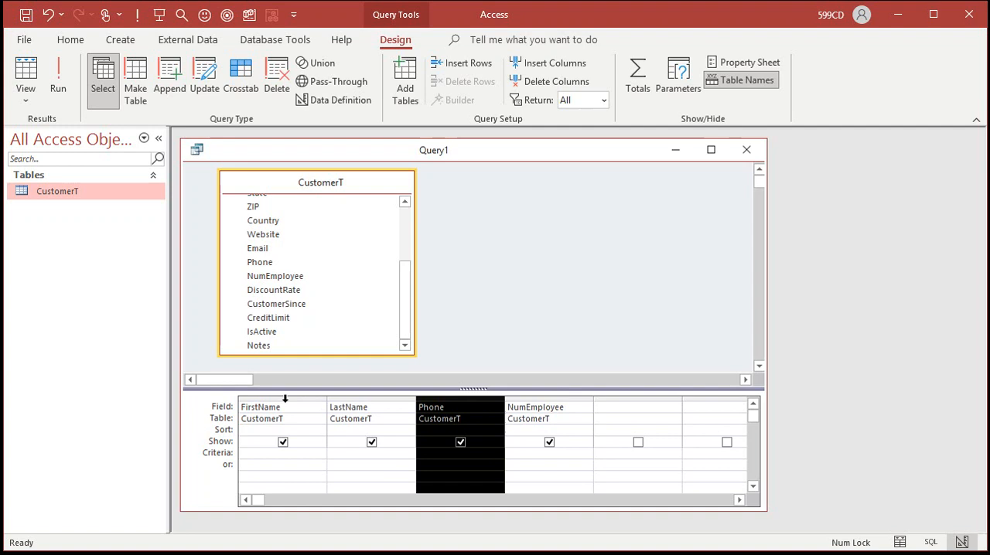
left_click_drag(285, 398, 319, 400)
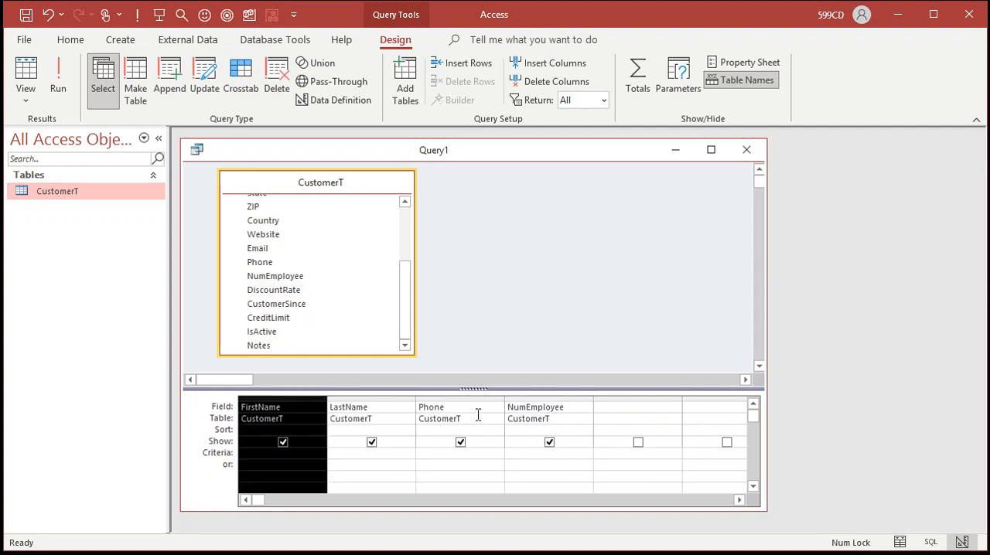
left_click(543, 399)
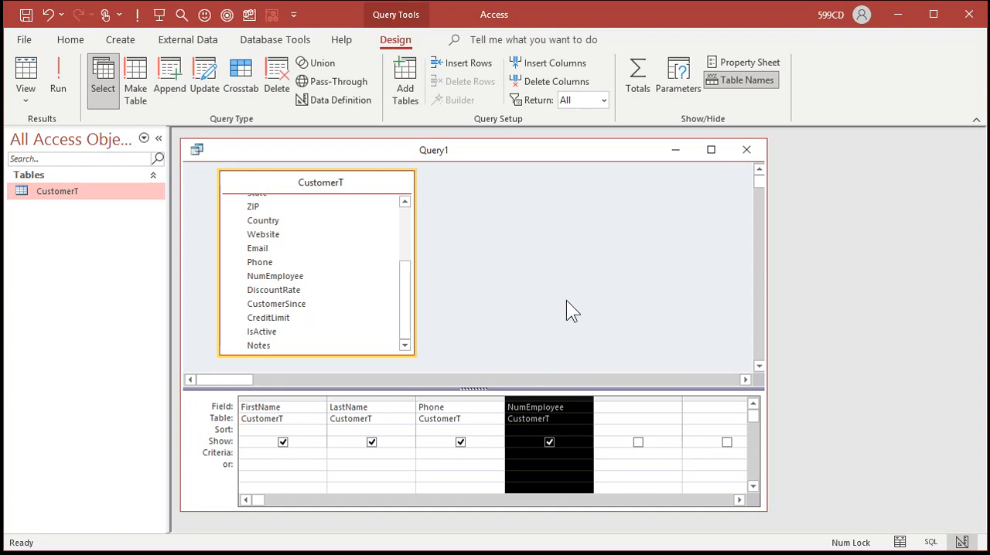
key("Delete")
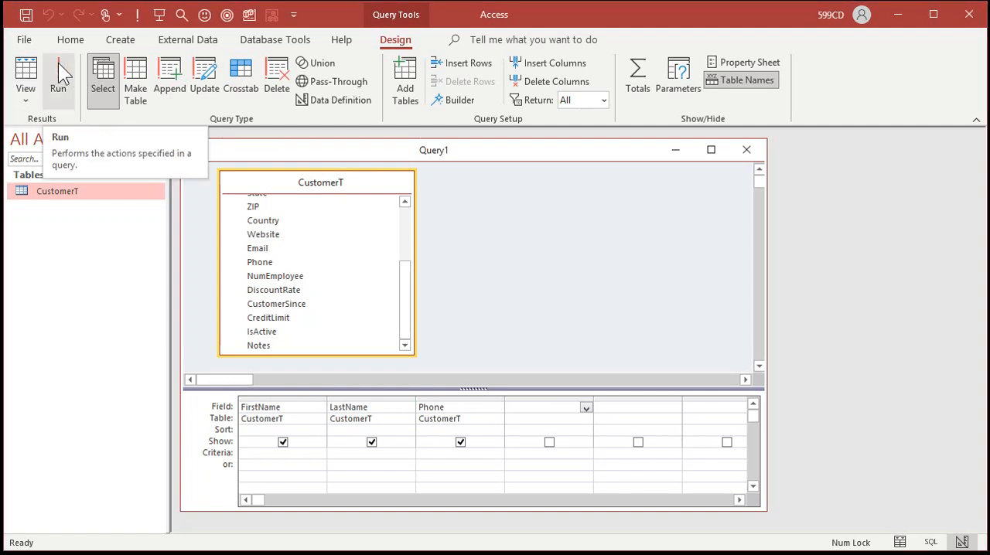
- Compare the query's output in Datasheet view with its output from Run, returning to Design view after each
left_click(28, 68)
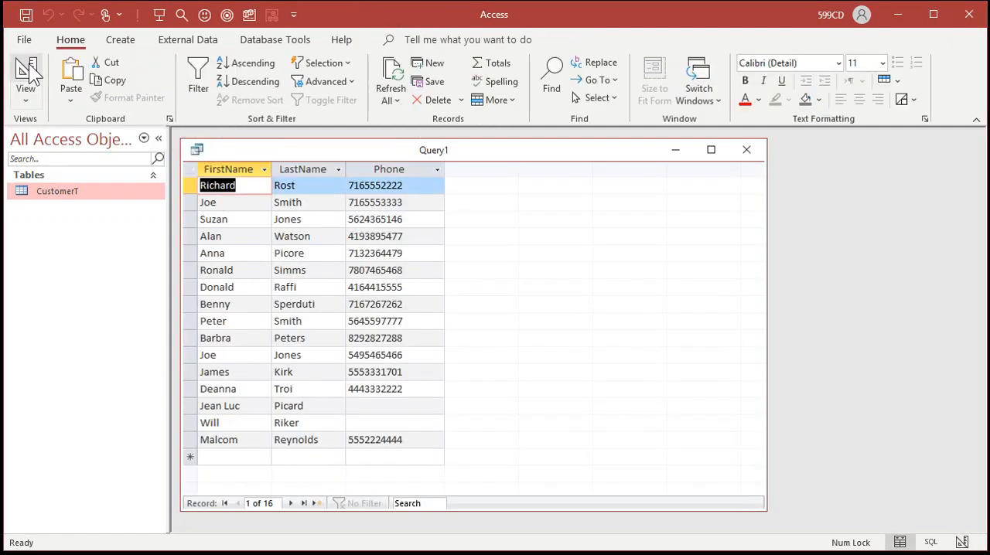
left_click(28, 68)
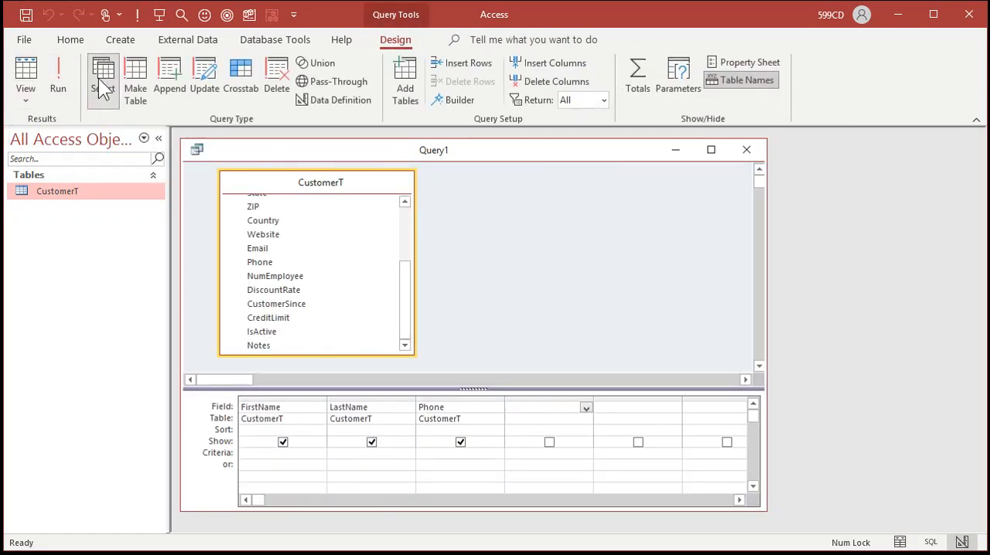
left_click(61, 68)
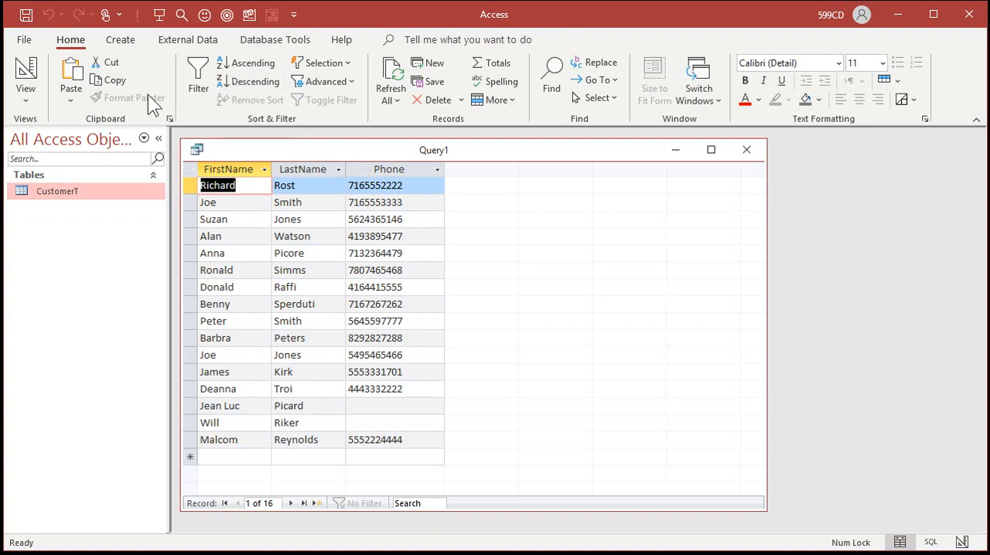
left_click(27, 73)
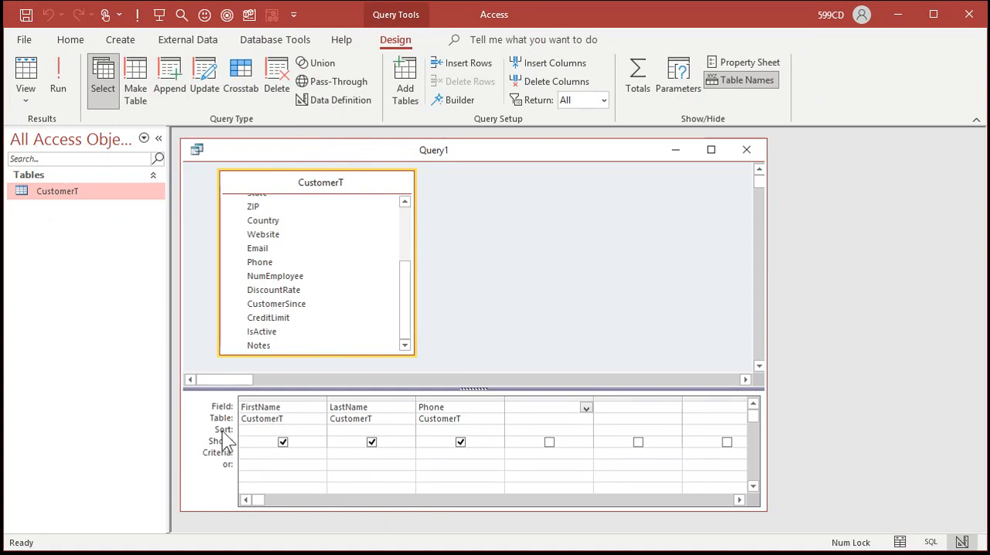
- Sort the FirstName column in ascending order, run the query to check the order, and return to Design view
left_click(289, 430)
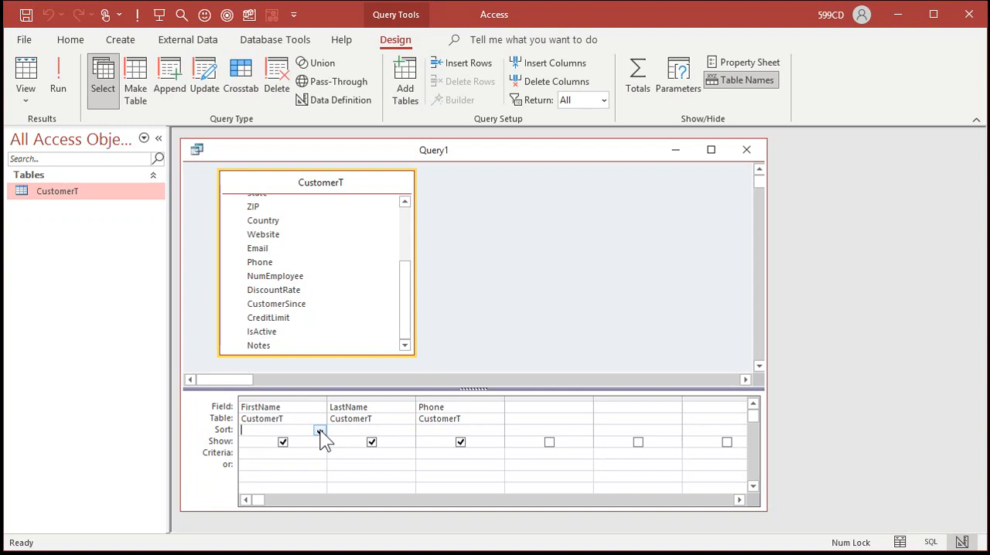
left_click(320, 431)
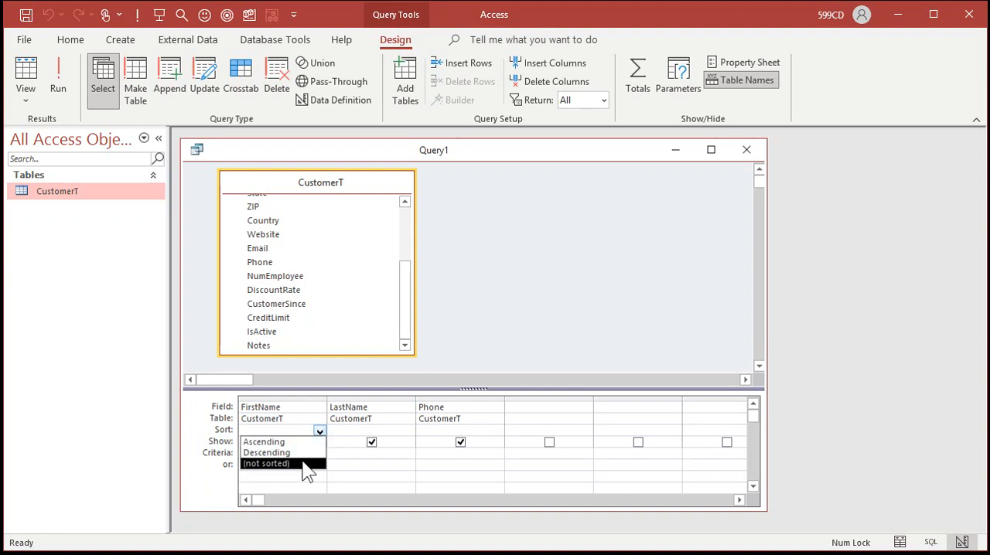
left_click(292, 444)
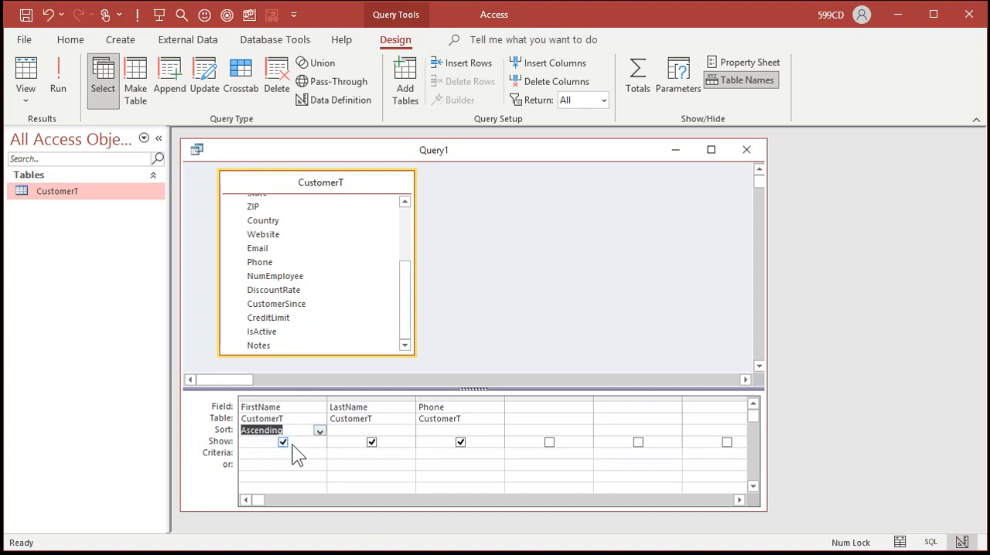
left_click(57, 70)
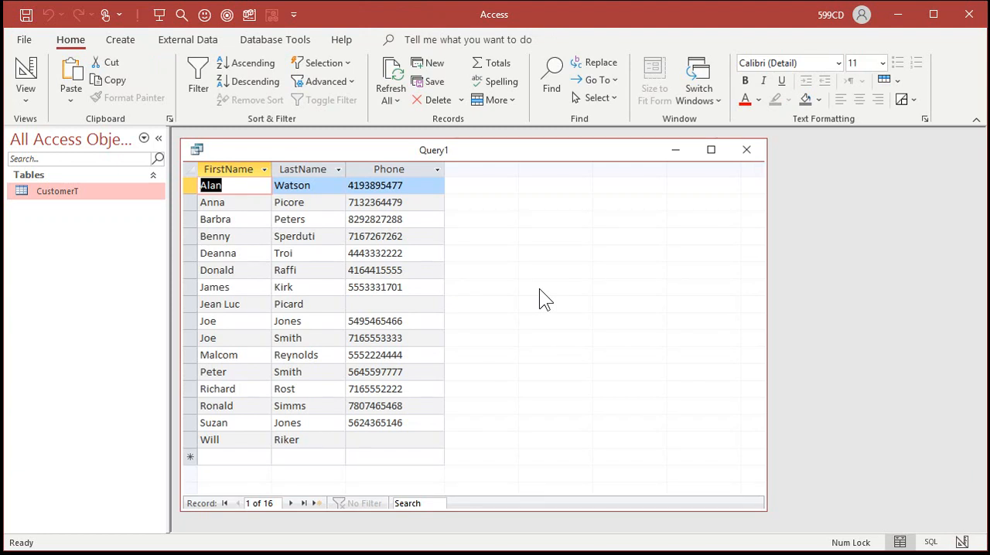
left_click(28, 71)
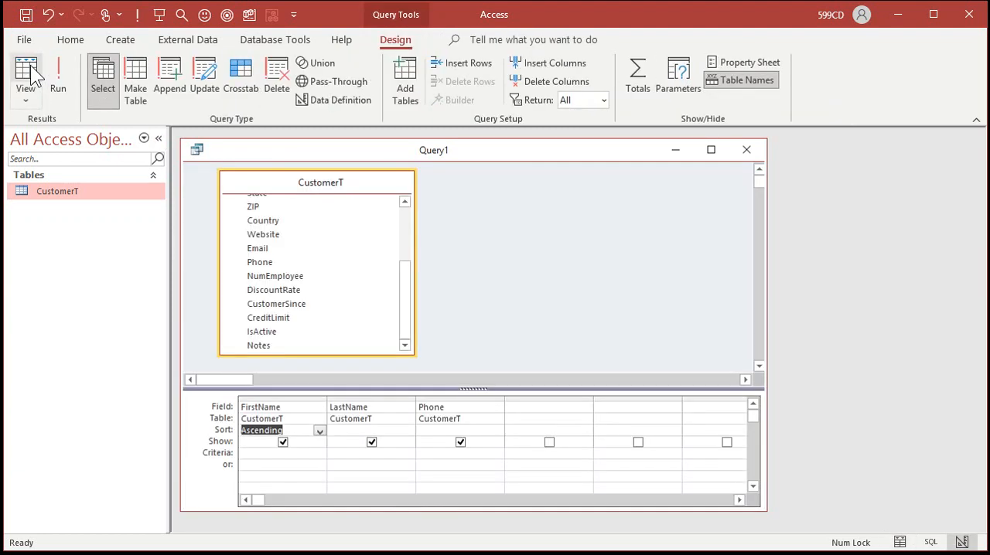
- Set the LastName column's sort to Ascending as well, run the query, and return to Design view
left_click(349, 432)
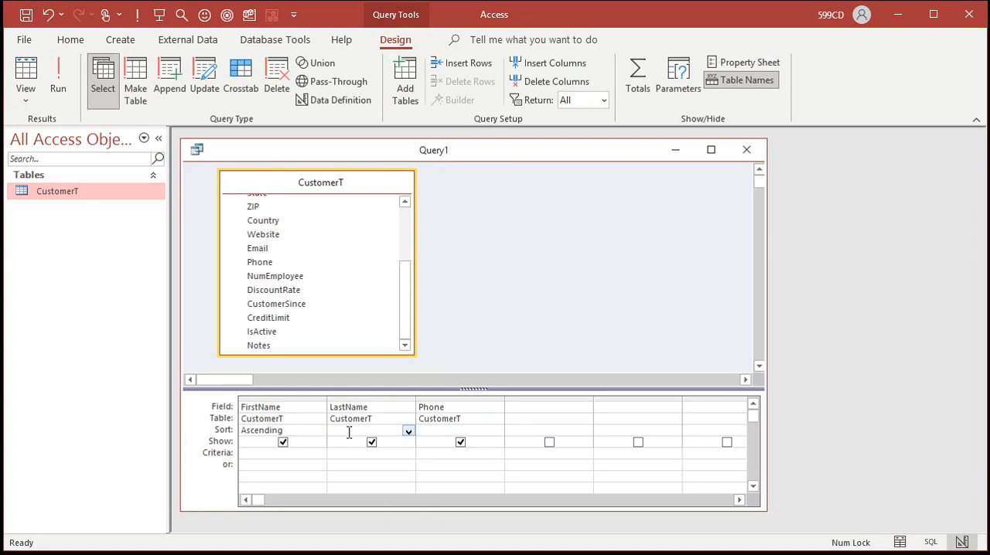
left_click(408, 431)
left_click(404, 442)
left_click(62, 71)
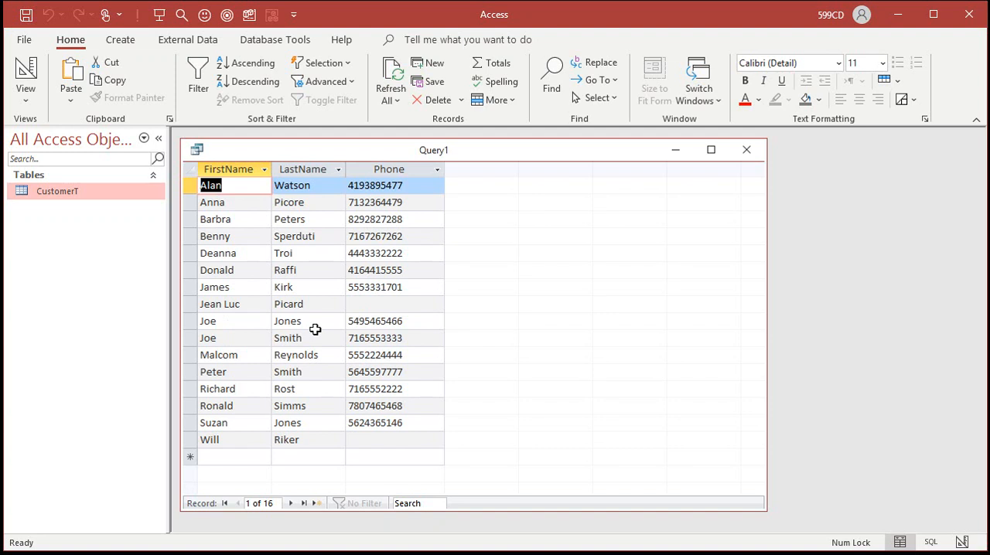
left_click(27, 70)
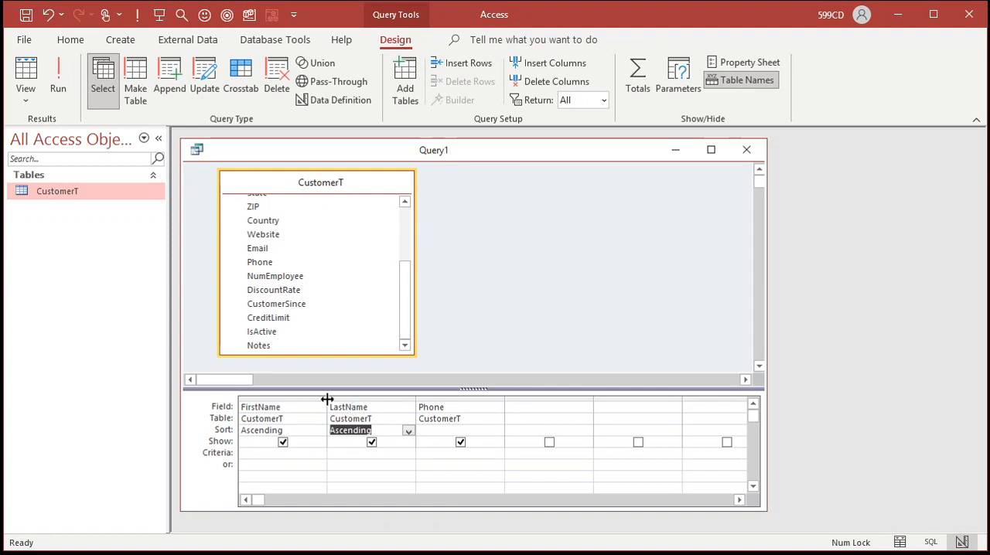
- Move the LastName column ahead of FirstName in the design grid so the query sorts by LastName first
left_click(370, 398)
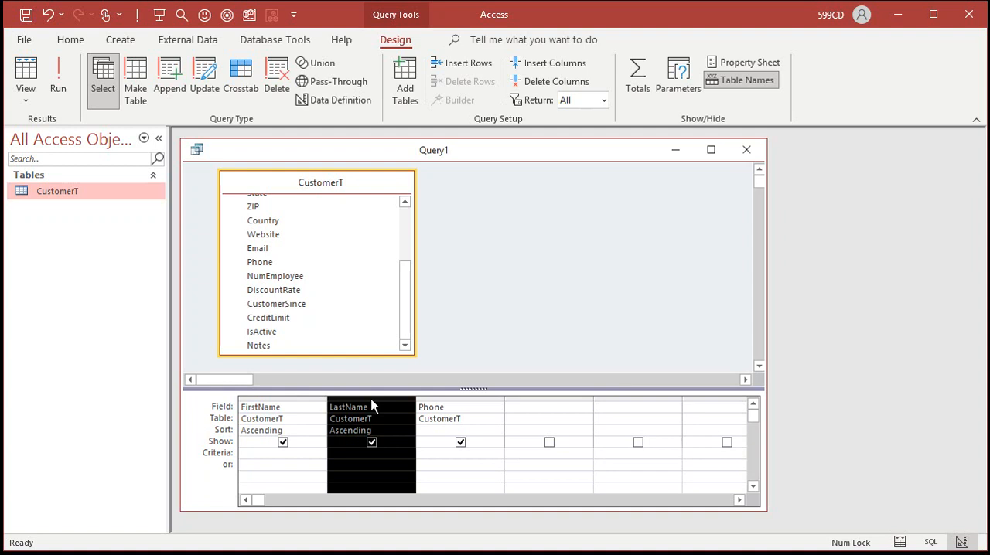
left_click_drag(372, 405, 246, 398)
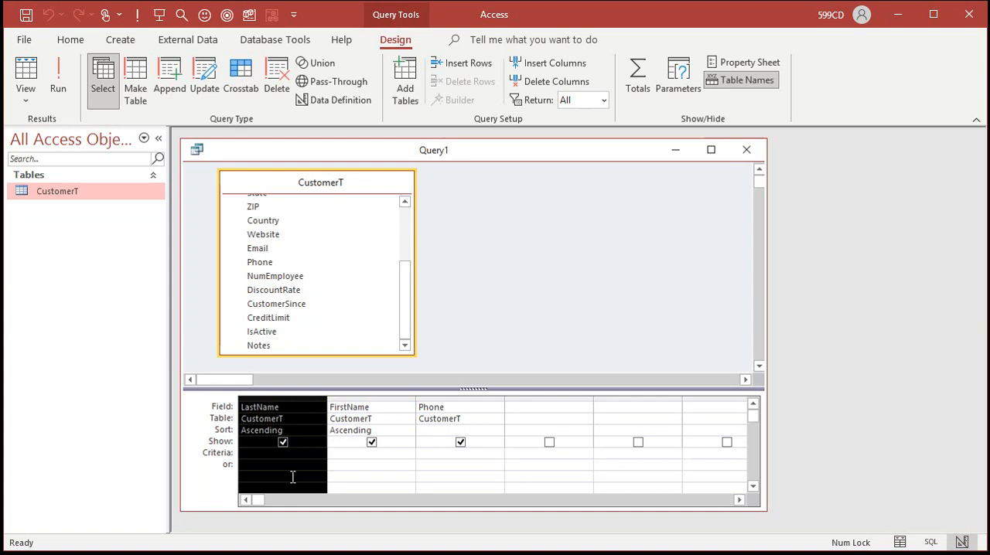
- Try the Phone column in first position in the design grid, and move it back behind FirstName
left_click(464, 397)
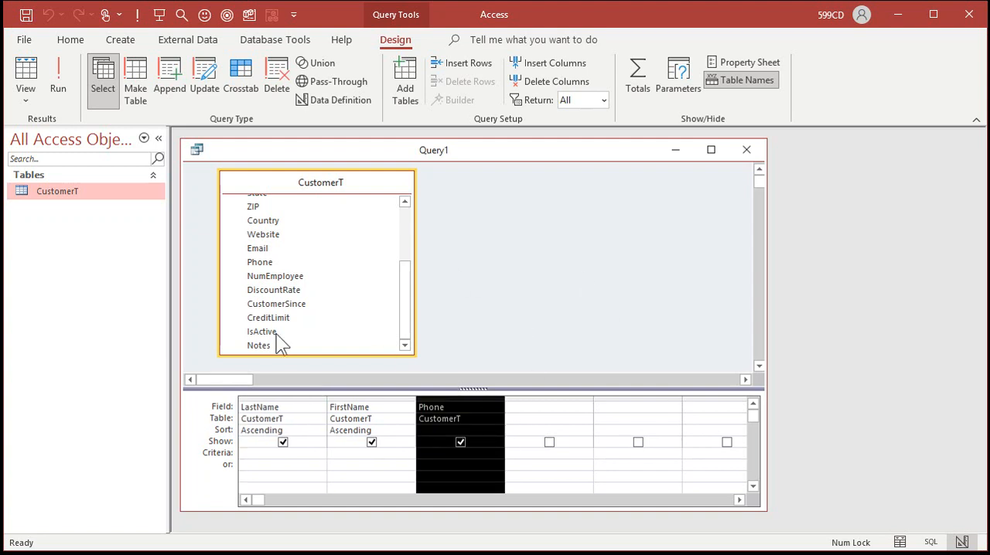
left_click_drag(459, 403, 256, 403)
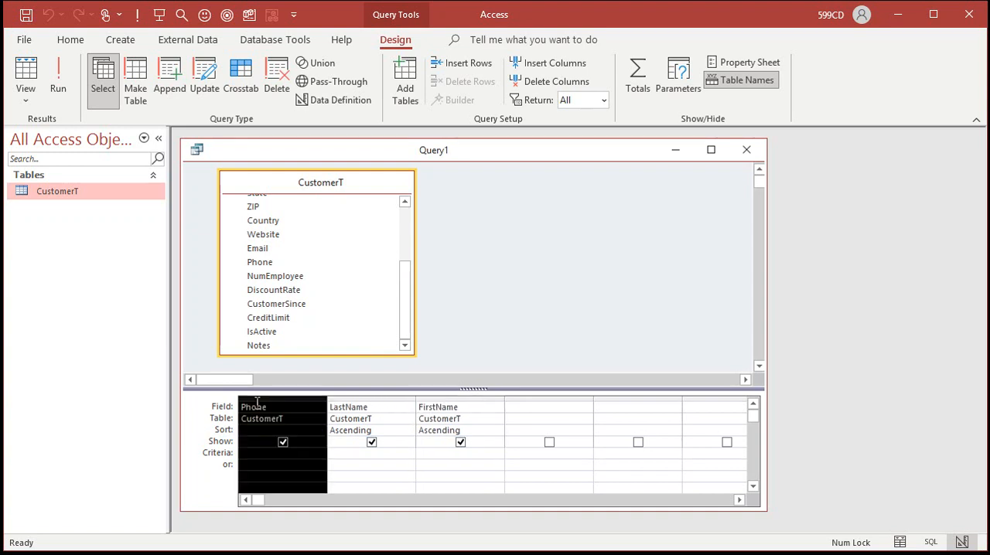
left_click(357, 466)
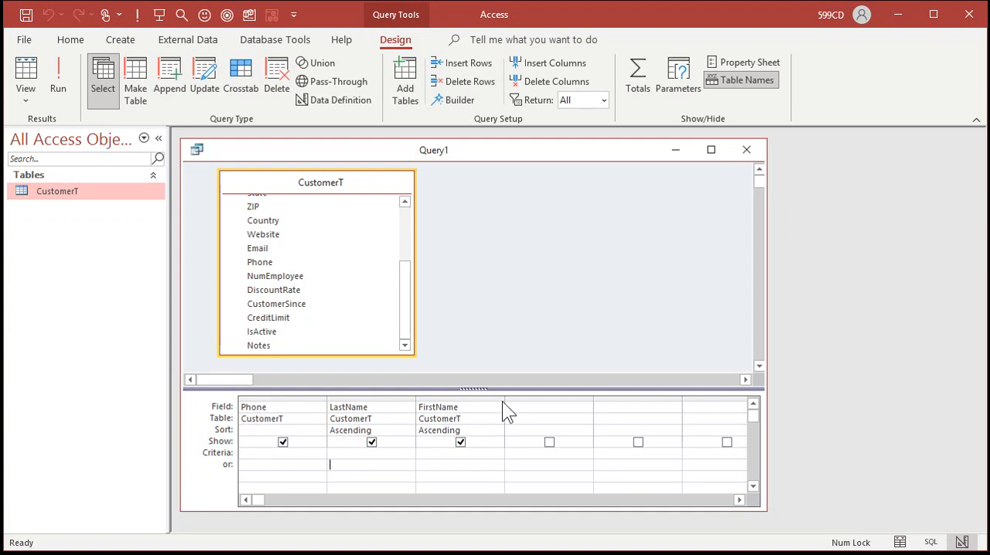
left_click(280, 399)
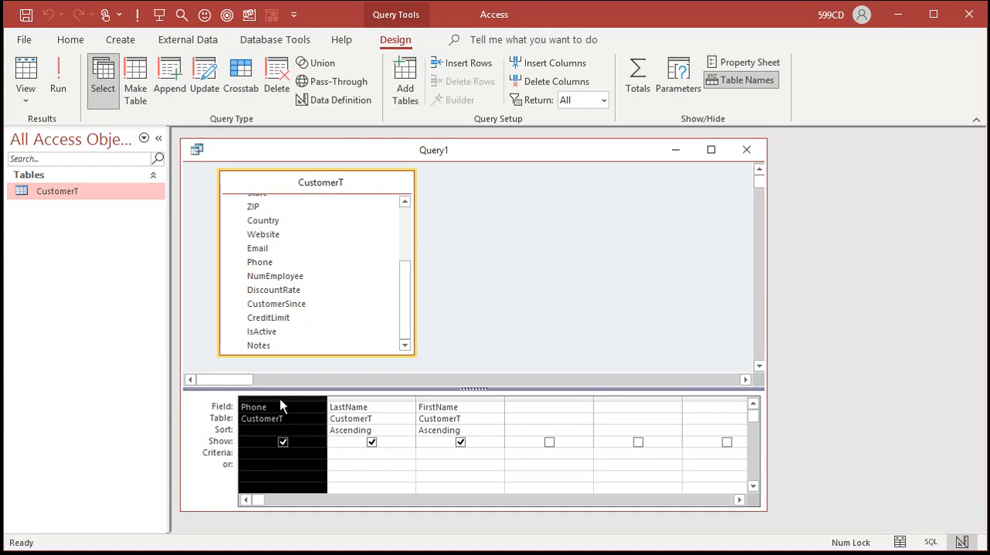
left_click_drag(280, 404, 515, 410)
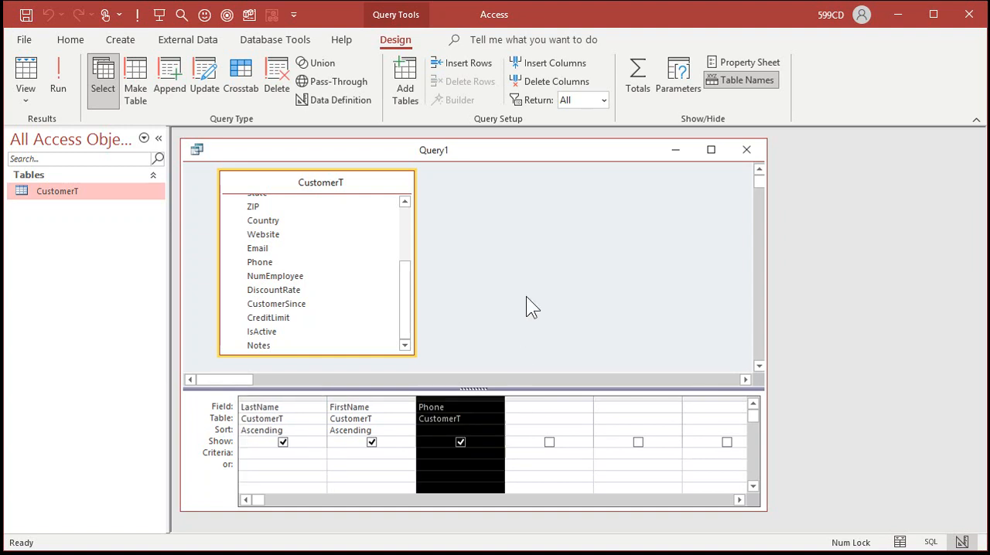
- Run the query to check its sort order, and save it from Design view as CustomerQ
left_click(64, 68)
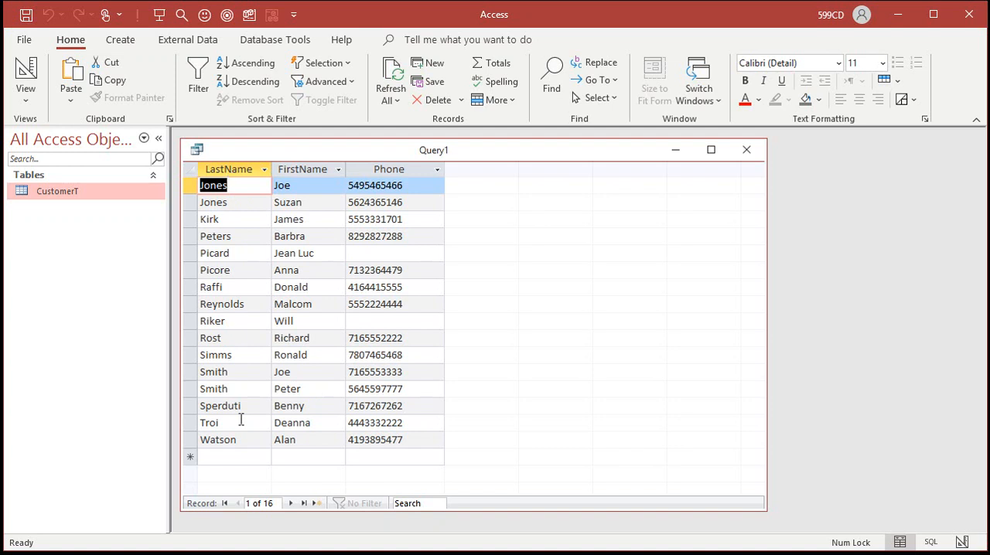
left_click(27, 69)
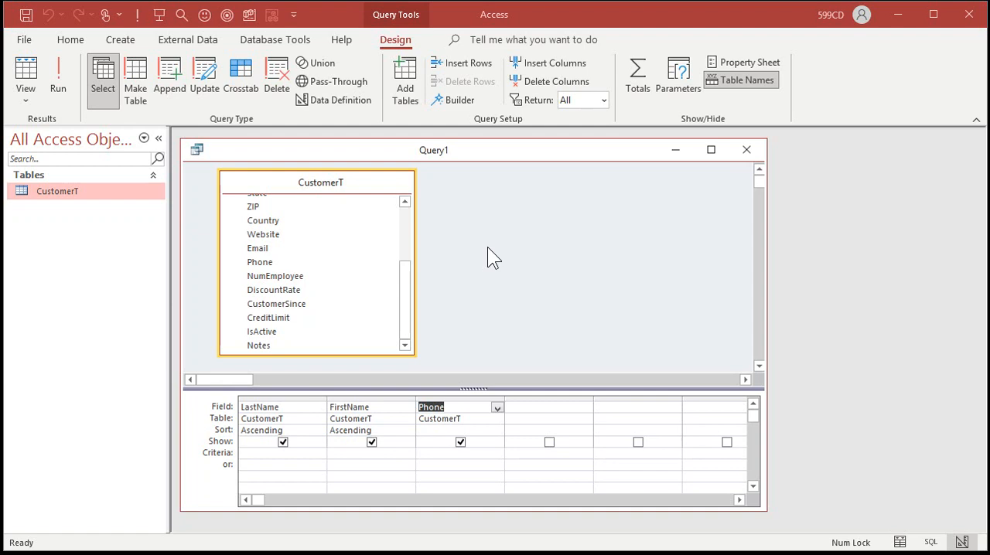
key("ctrl+s")
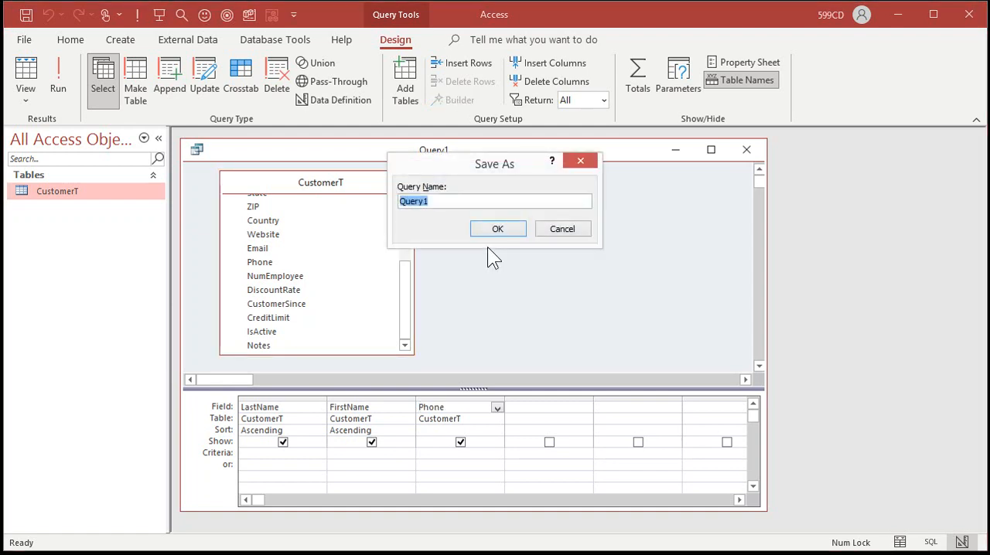
type("CustomerQ")
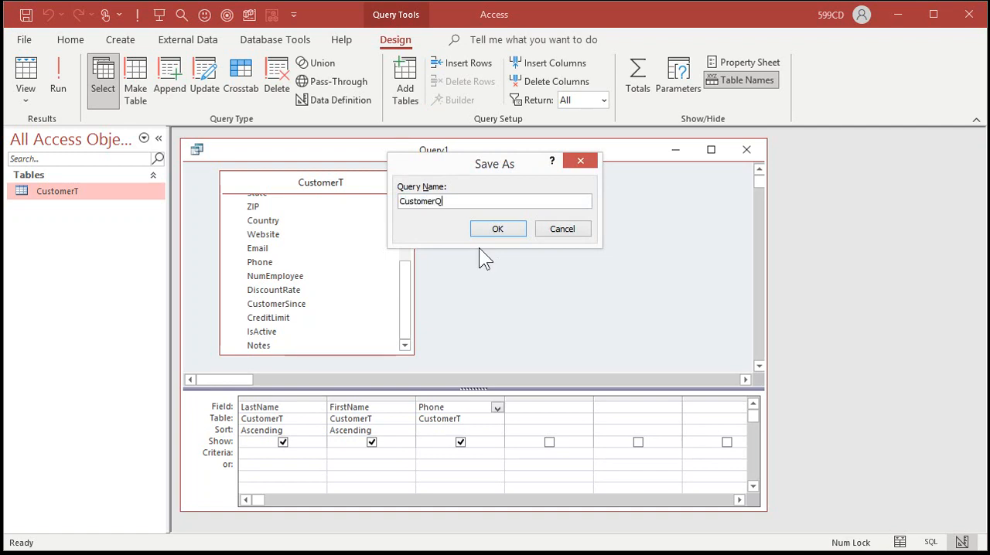
key("Return")
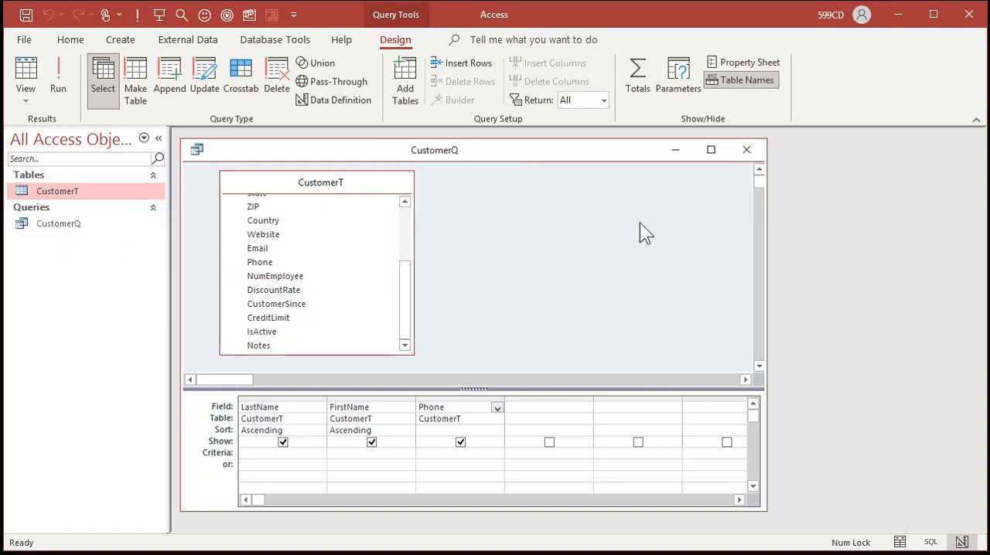
- Close CustomerQ, reopen the saved query to see its records, and switch it to Design view
left_click(747, 151)
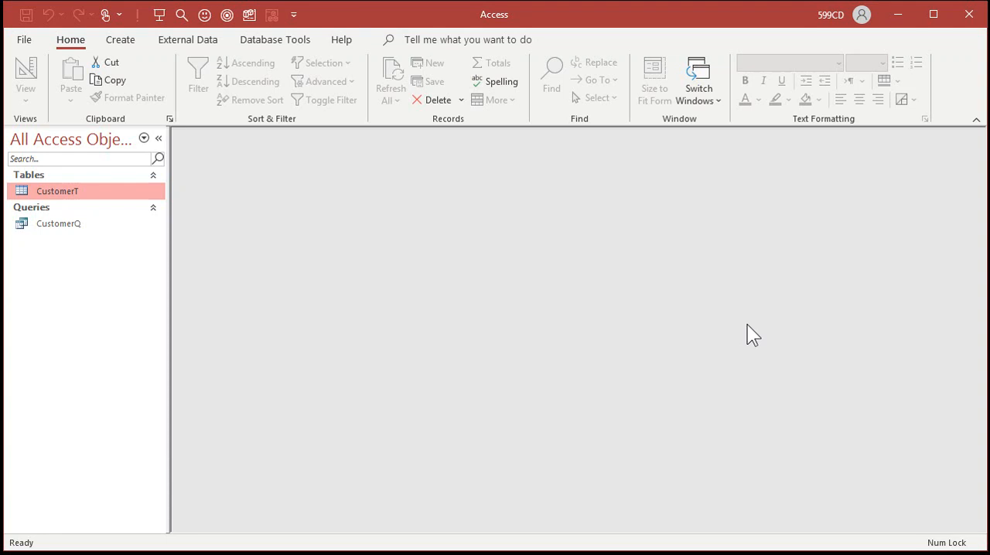
left_click(73, 223)
double_click(72, 222)
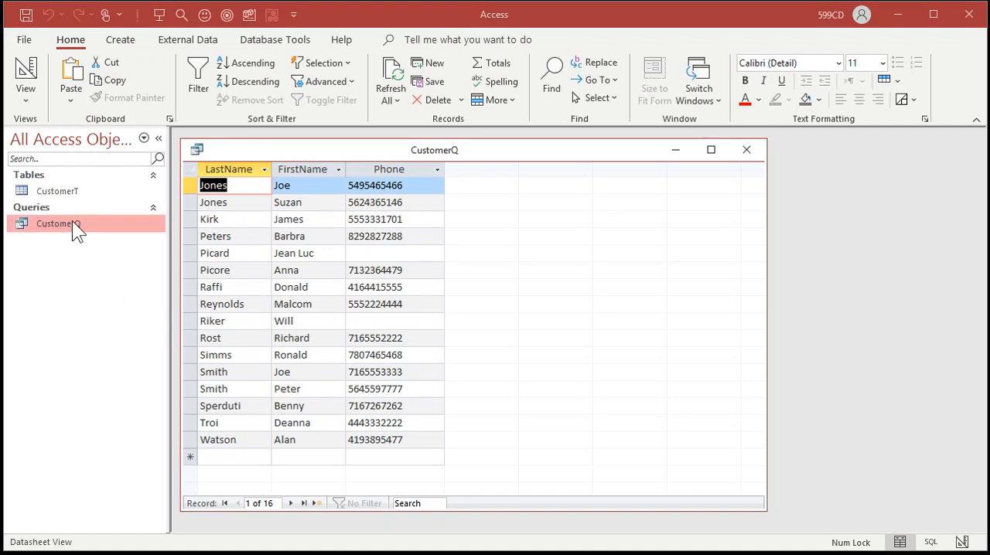
left_click(477, 370)
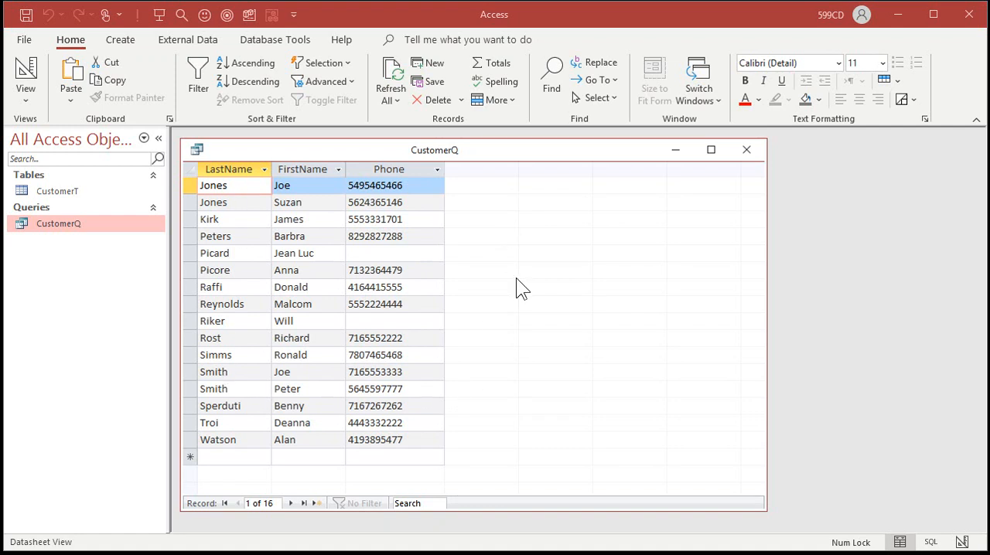
left_click(27, 75)
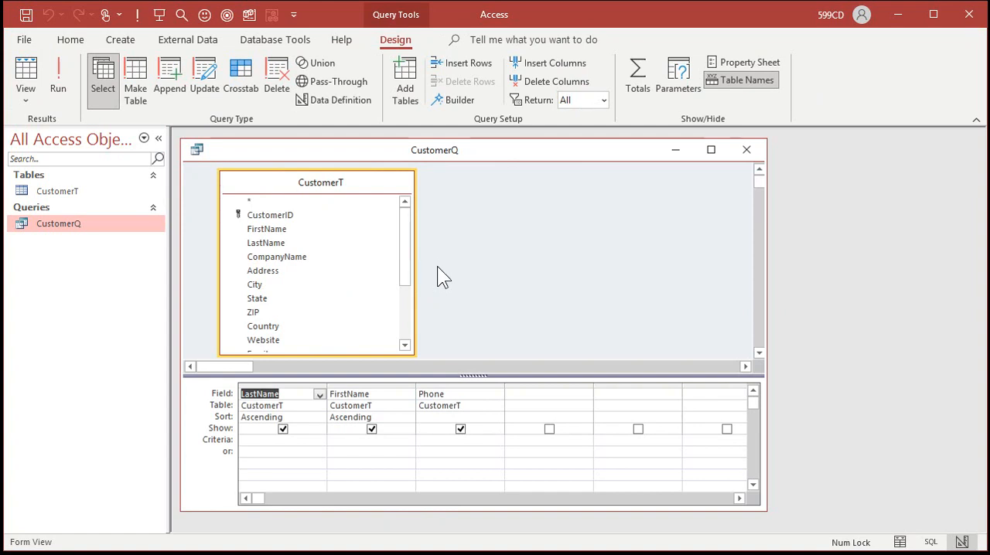
- Add the State field as the fourth query column, run the query, and return to Design view
double_click(266, 298)
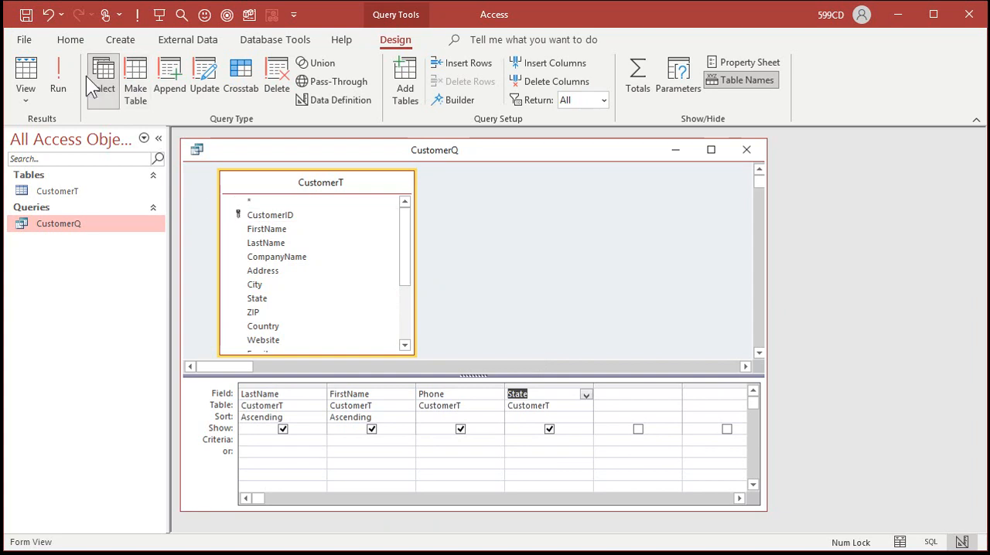
left_click(62, 75)
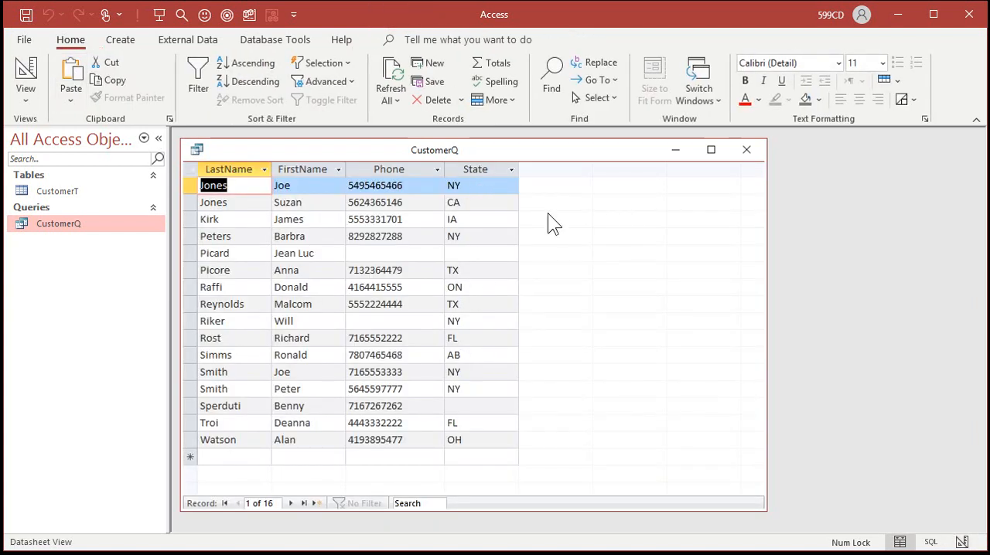
left_click(26, 73)
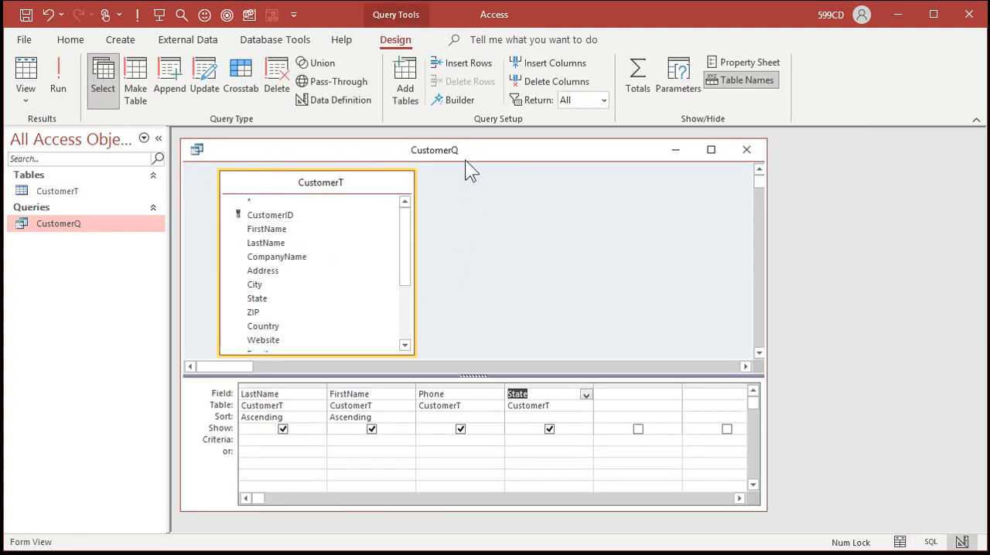
- Look at CustomerQ in Datasheet view and SQL view, and return to Design view
right_click(532, 152)
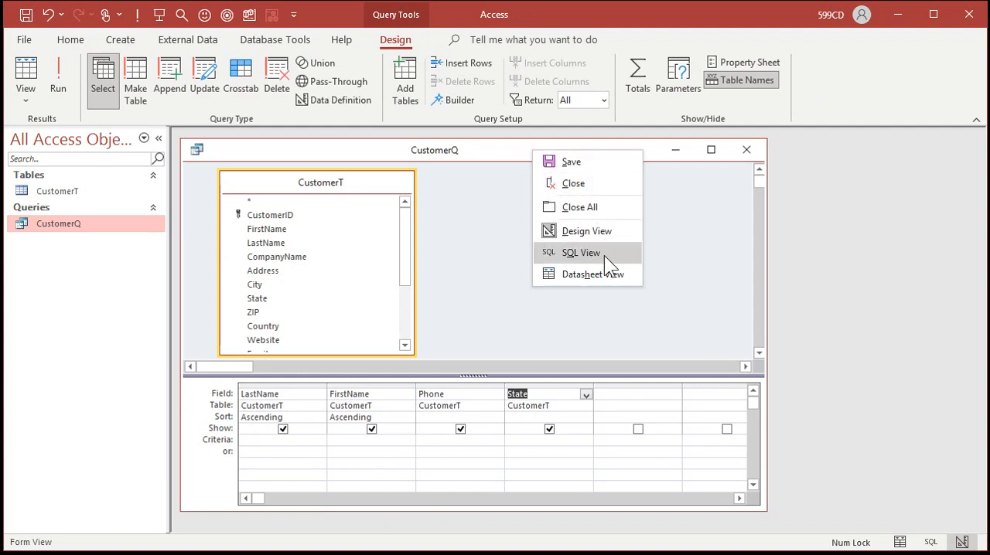
left_click(607, 275)
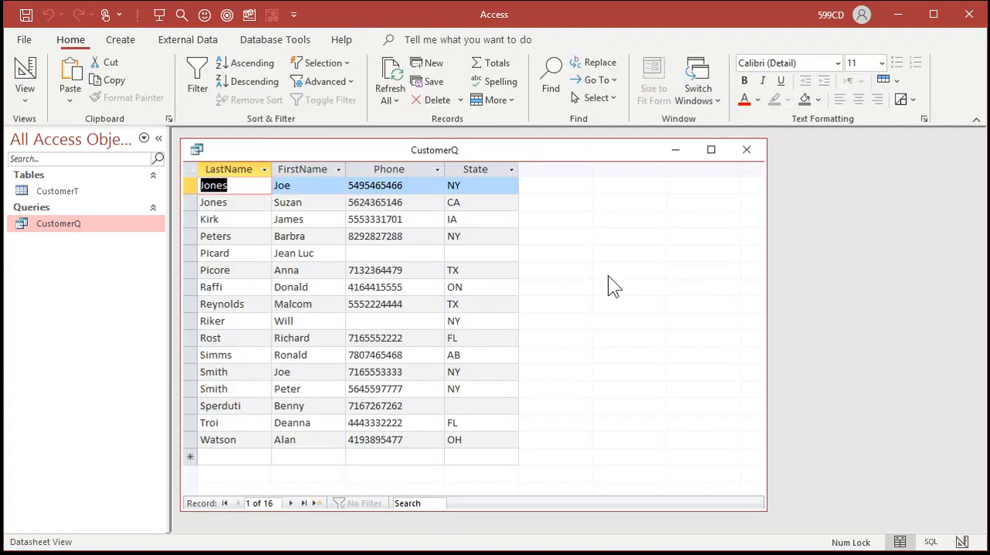
right_click(560, 162)
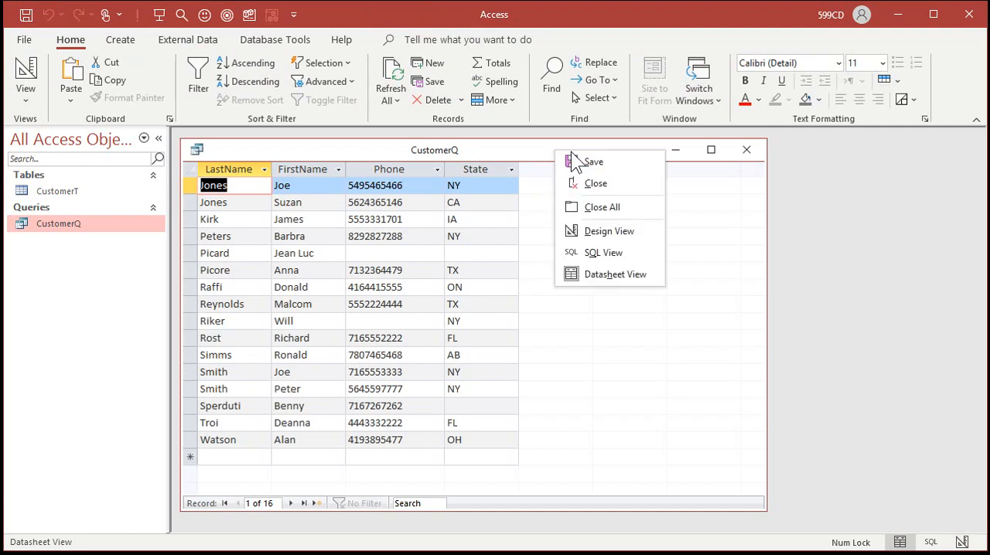
left_click(596, 253)
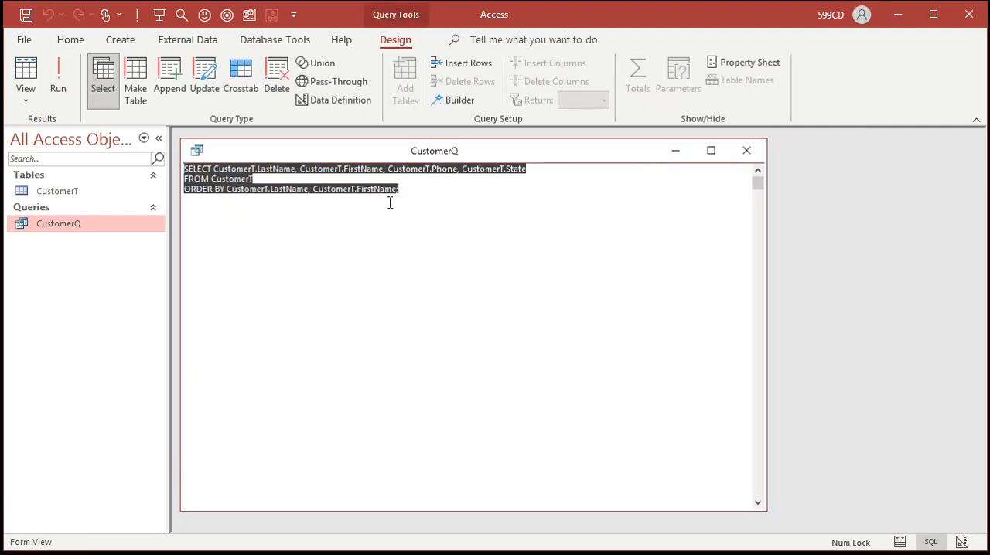
right_click(556, 159)
left_click(606, 232)
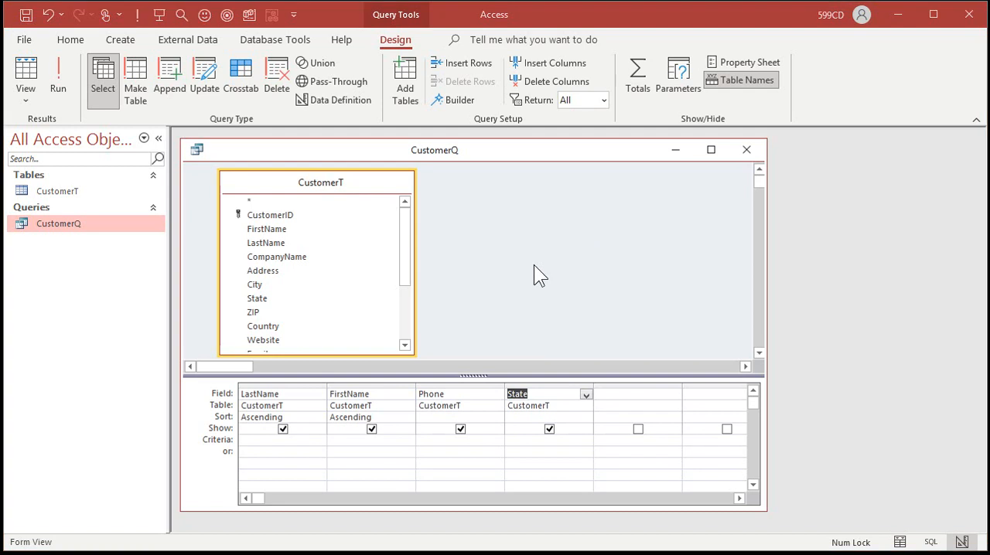
- Set the State column's criterion to NY and run the query to list only matching customers
left_click(550, 386)
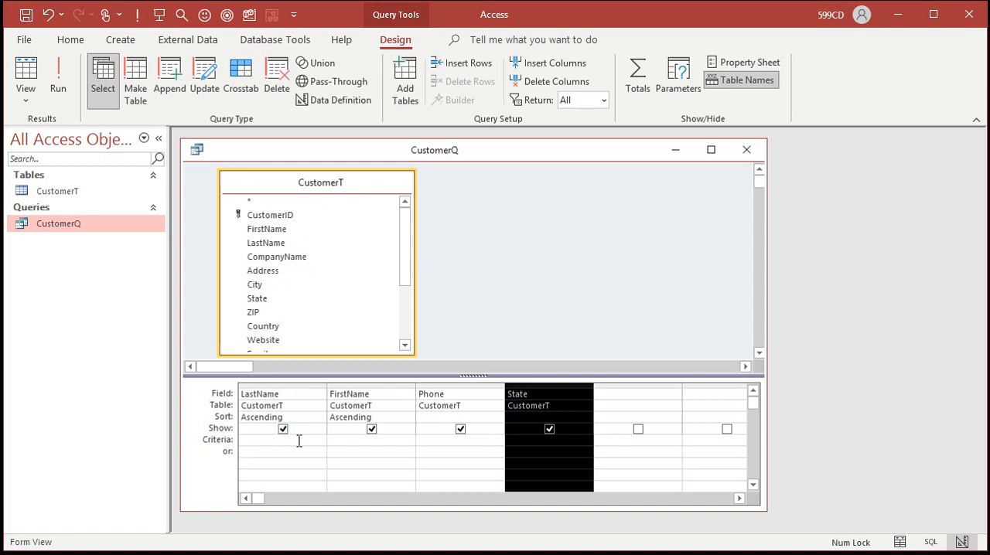
left_click(543, 439)
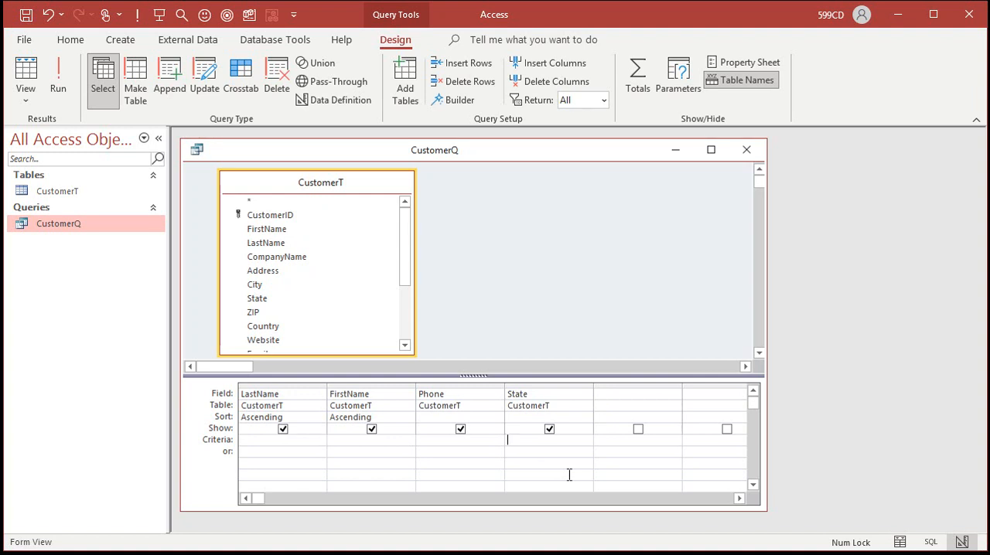
type("NY")
key("Tab")
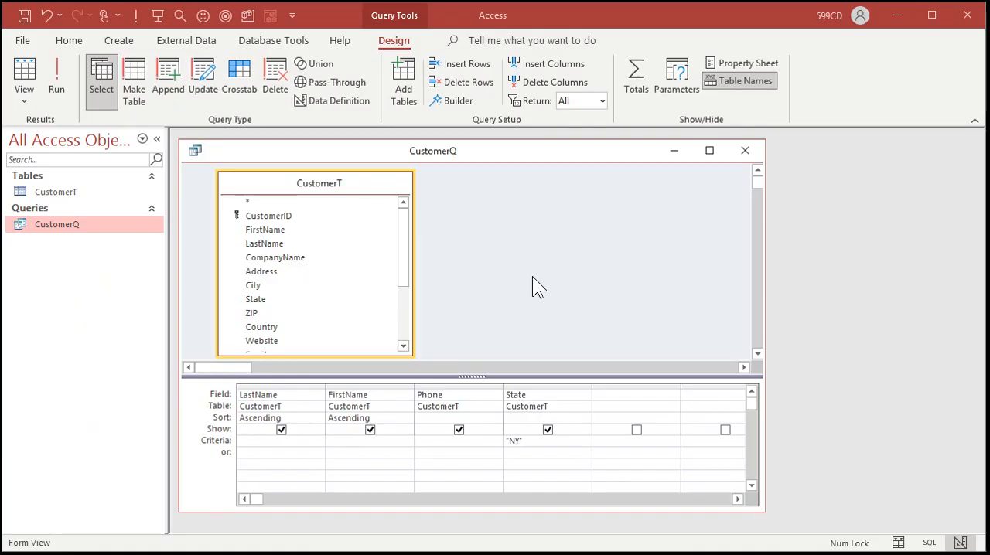
left_click(57, 66)
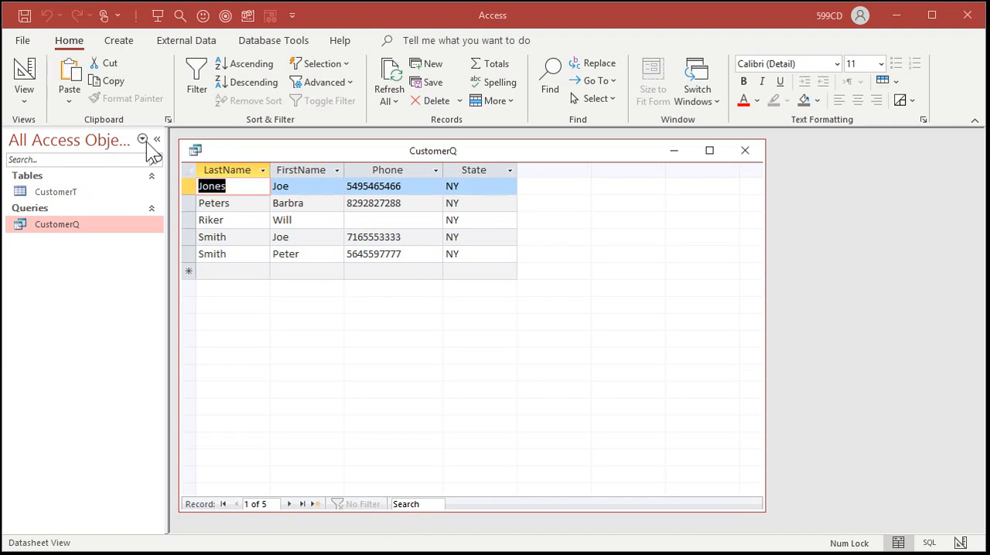
- Save the CustomerQ object as a new query named CustomerNYQ and close its window
left_click(445, 153)
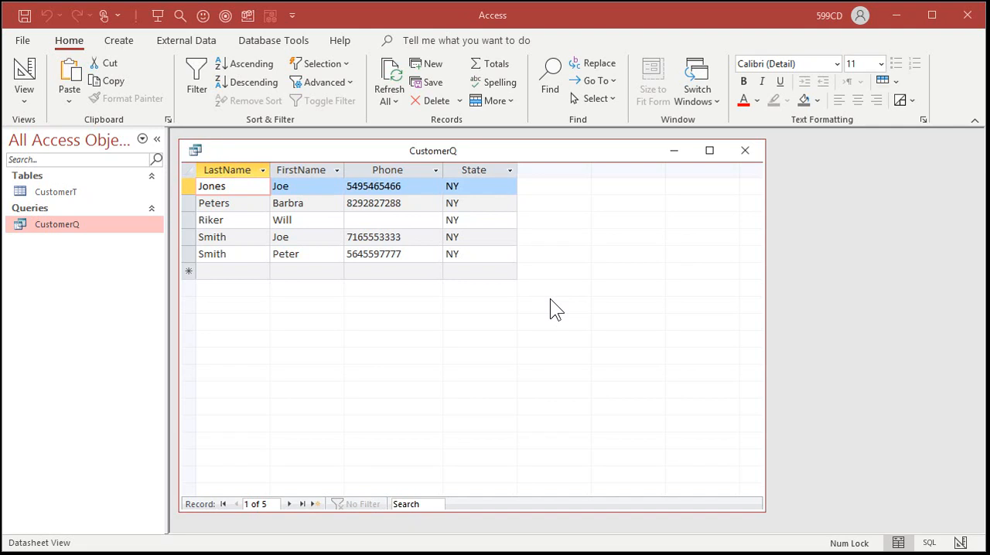
left_click(23, 40)
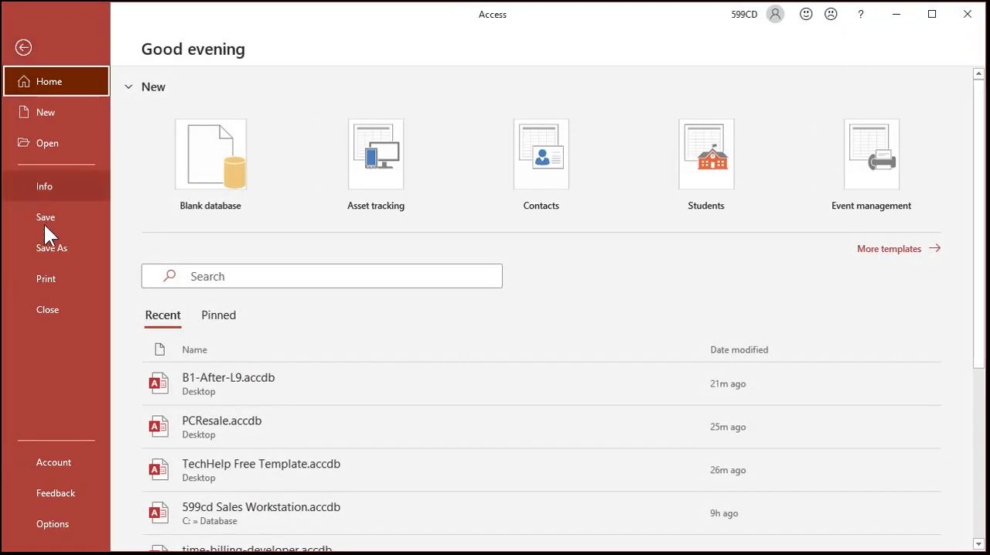
left_click(49, 249)
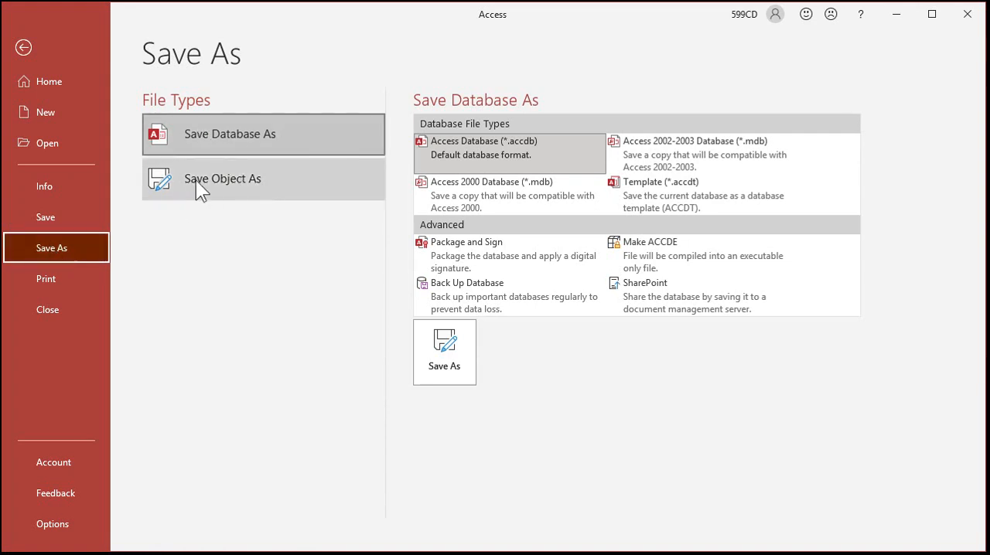
left_click(252, 182)
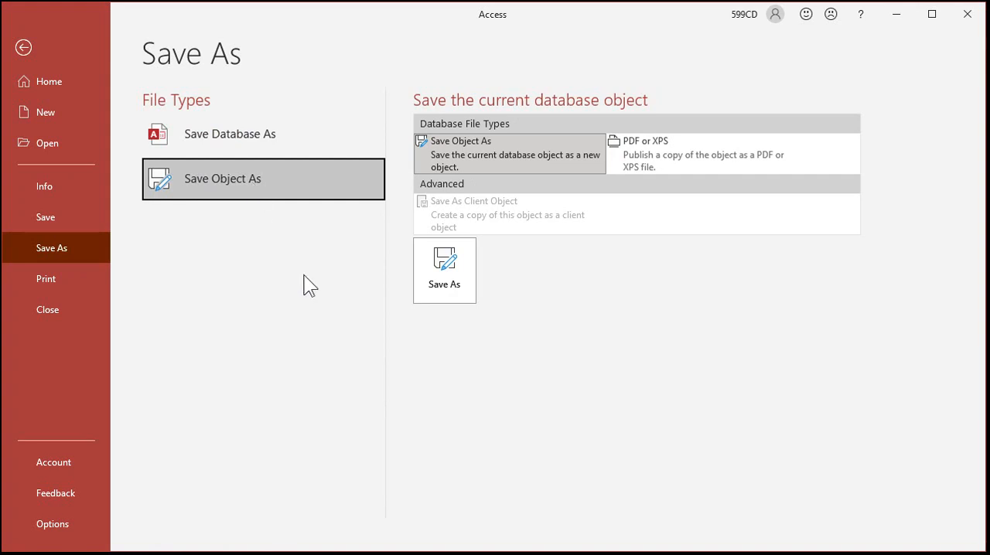
left_click(443, 280)
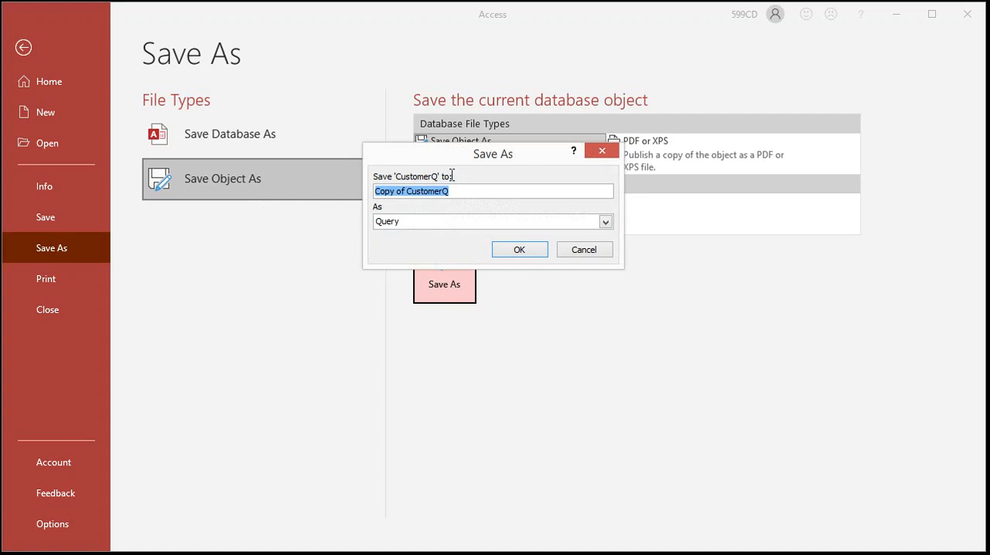
left_click(460, 191)
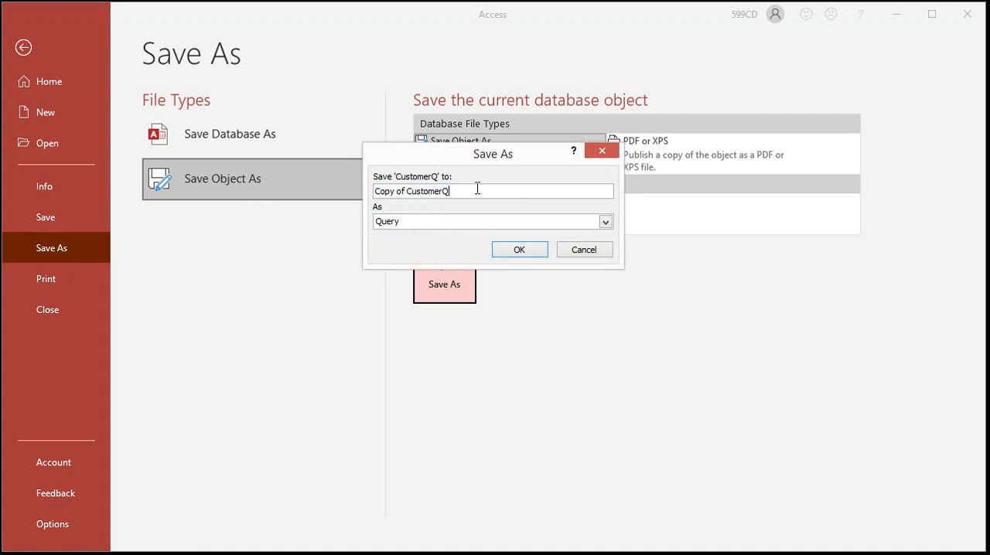
left_click_drag(470, 192, 361, 193)
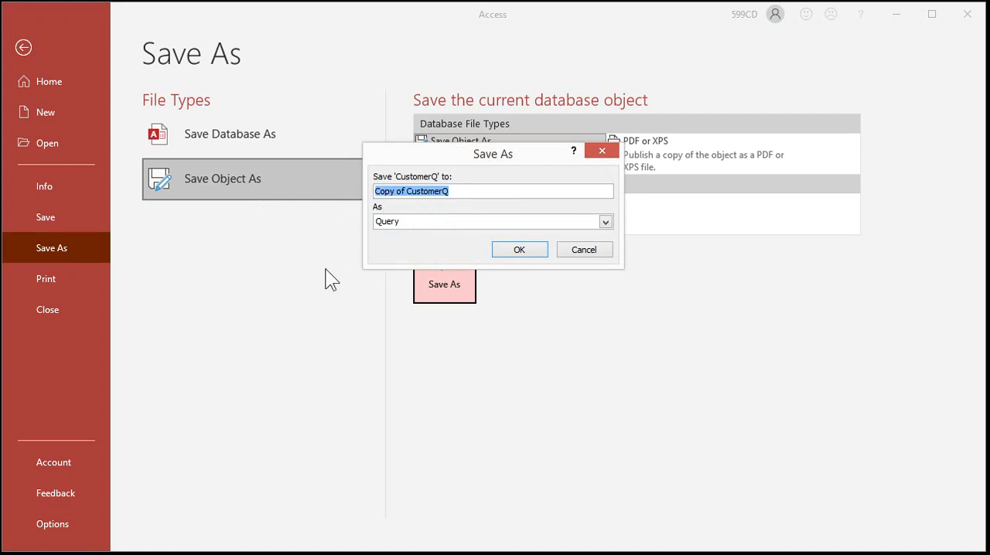
type("CustomerNYQ")
left_click(533, 254)
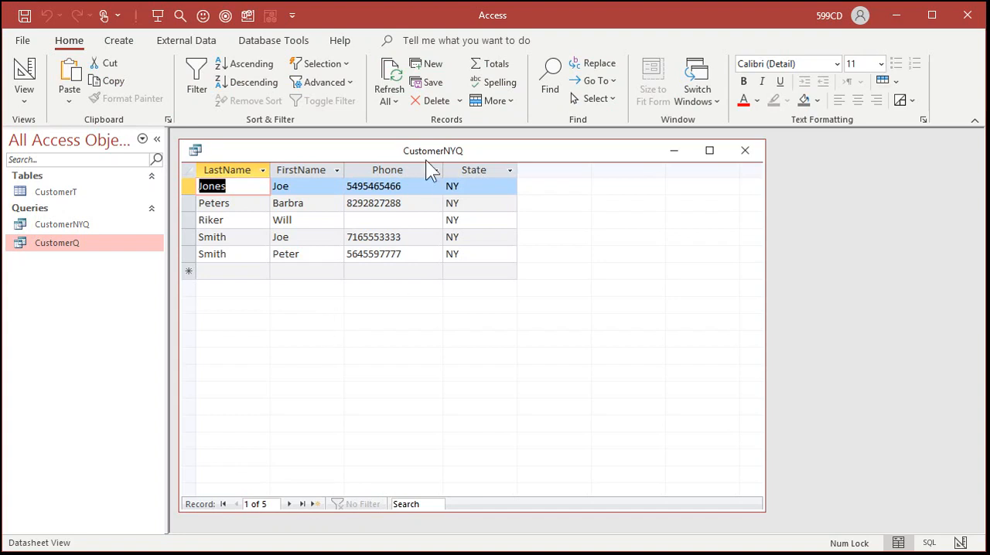
left_click(744, 150)
- Open CustomerQ and CustomerNYQ and arrange their resized windows side by side to compare the records
double_click(73, 244)
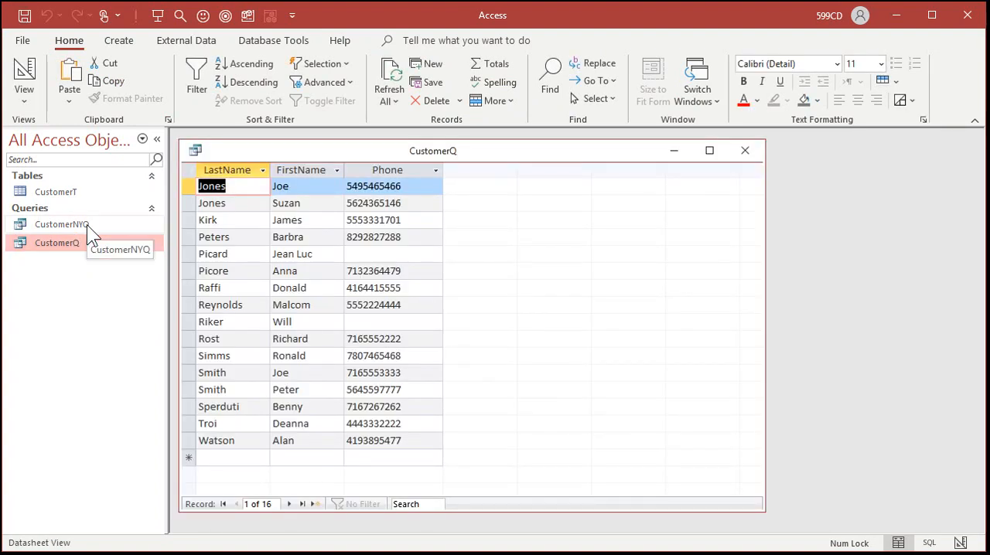
double_click(86, 224)
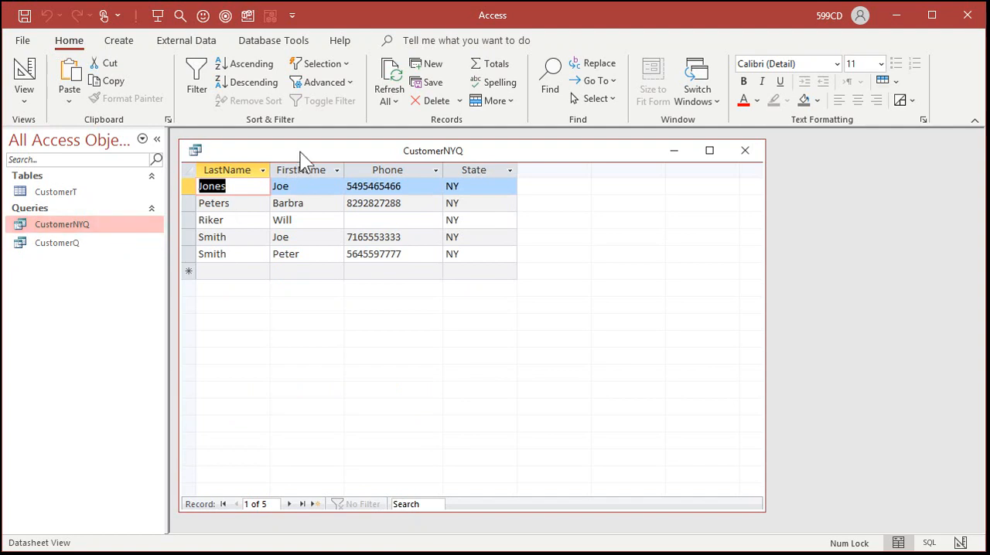
left_click_drag(301, 154, 494, 177)
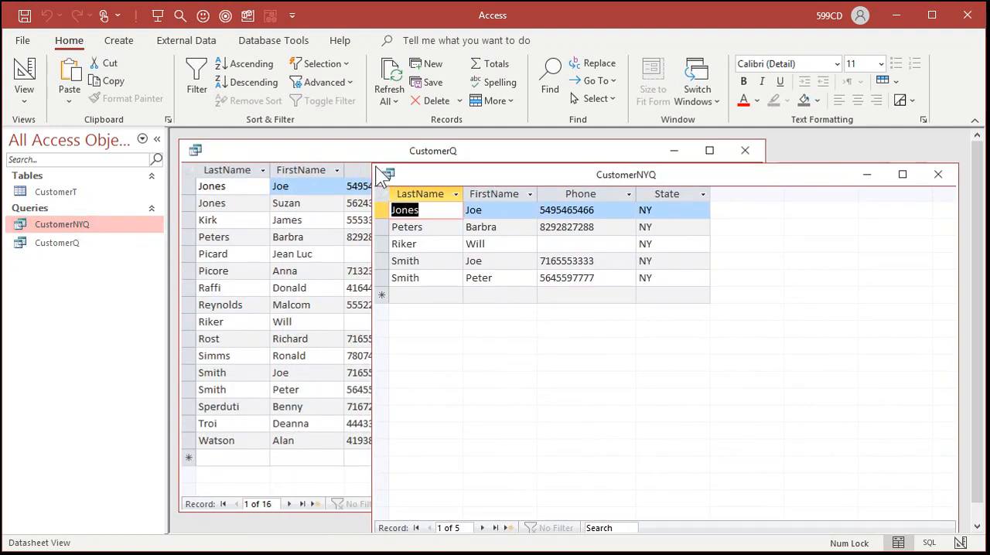
left_click_drag(371, 162, 569, 216)
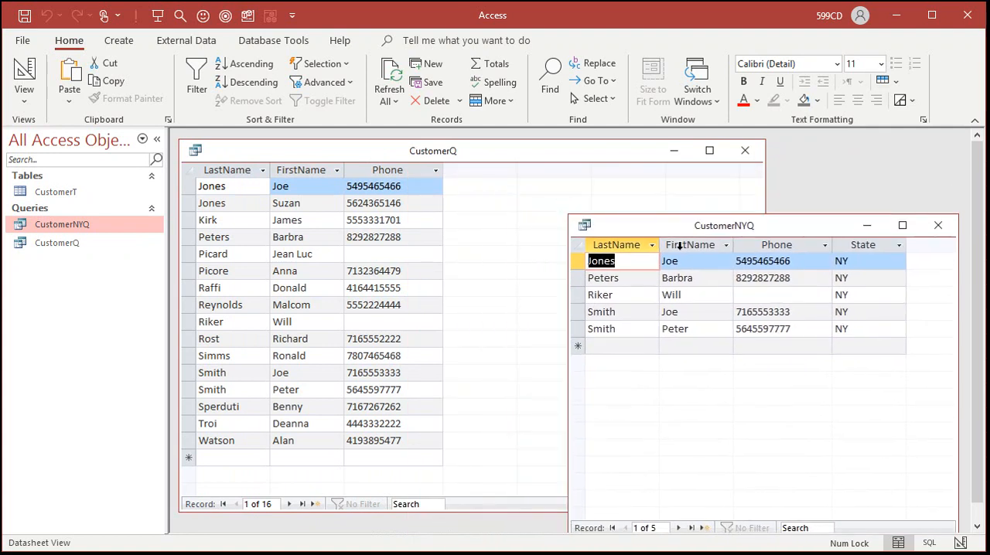
left_click(617, 154)
left_click_drag(766, 177, 549, 177)
left_click_drag(654, 225, 635, 181)
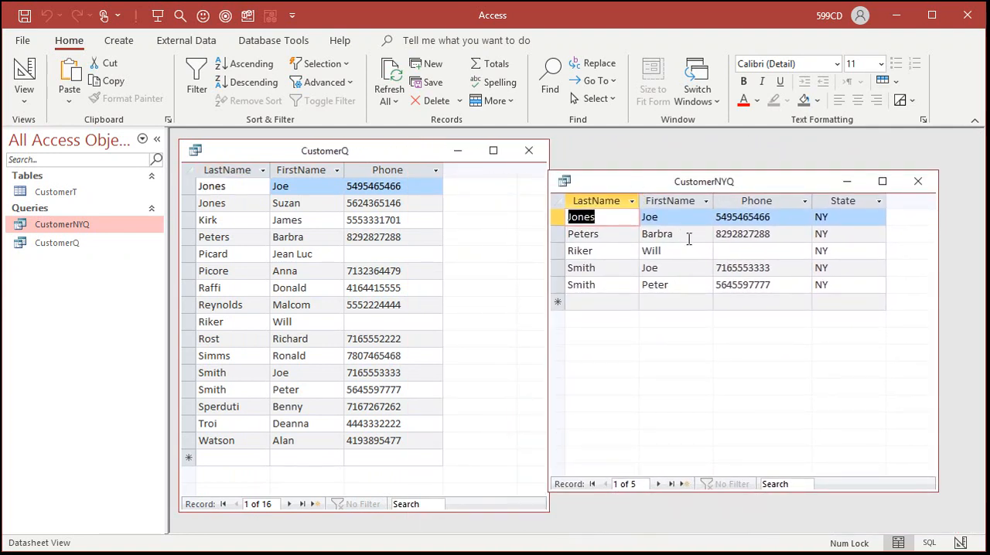
- Open CustomerT to view the source records, and close the table and both queries
left_click(70, 192)
double_click(71, 195)
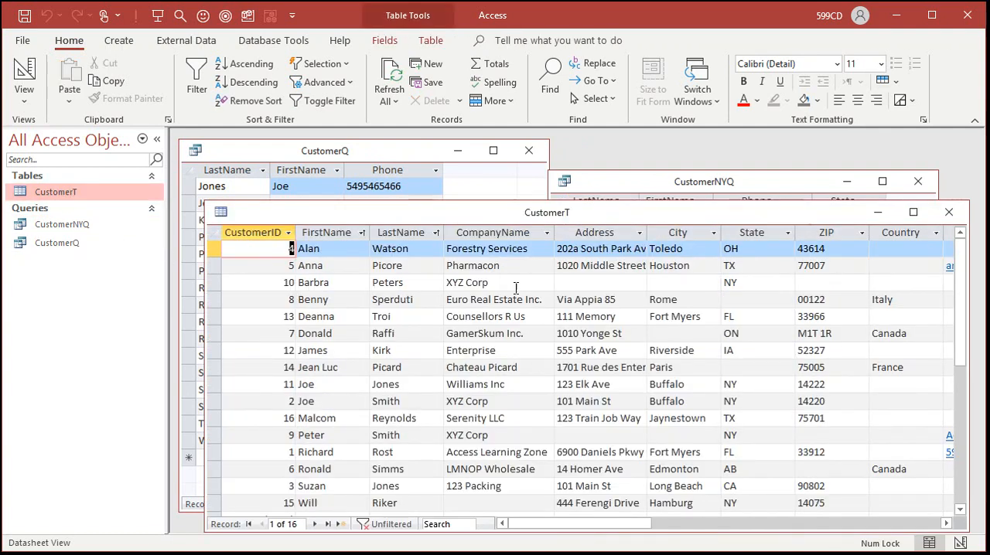
left_click(950, 212)
left_click(920, 181)
left_click(530, 150)
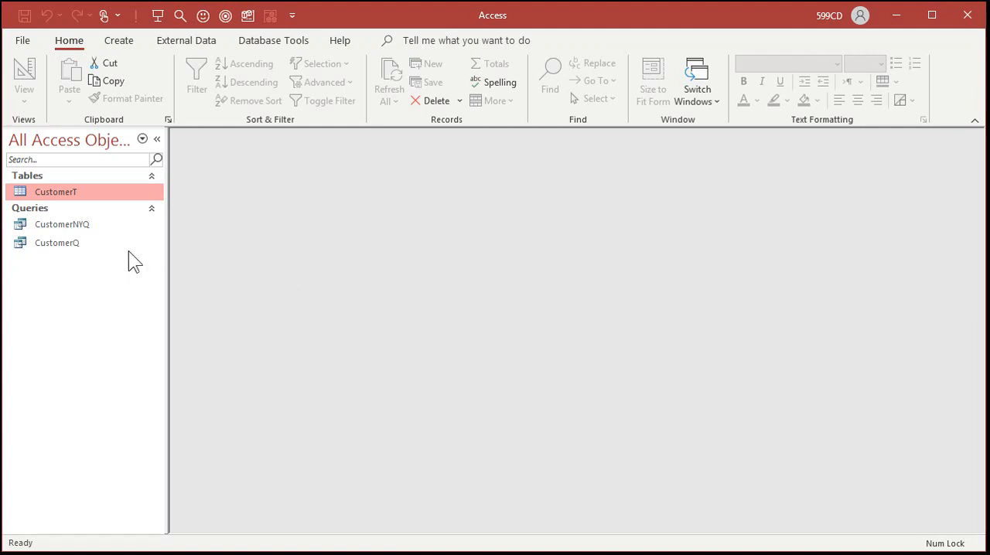
- Copy the CustomerNYQ query and paste it as a new query named CustomerPAQ
left_click(87, 224)
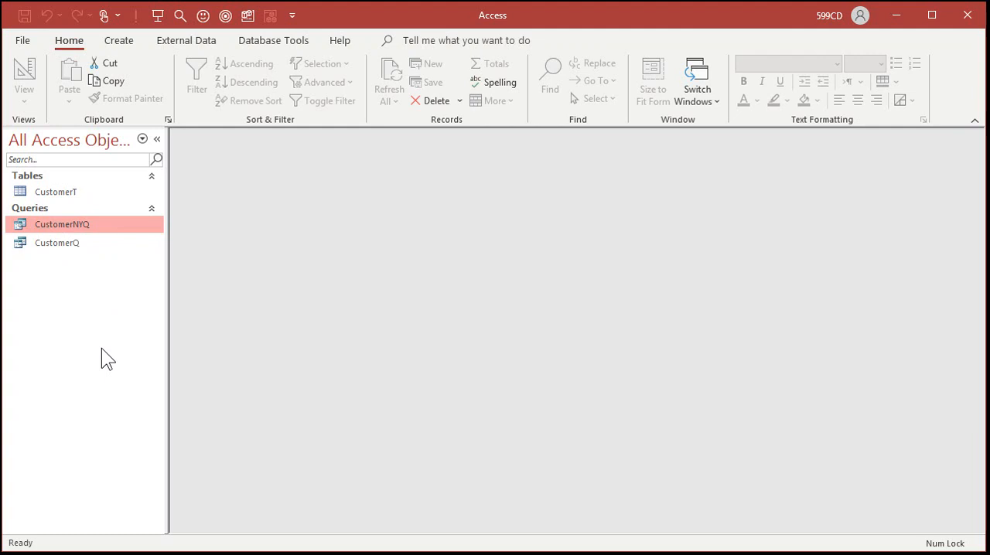
key("Return")
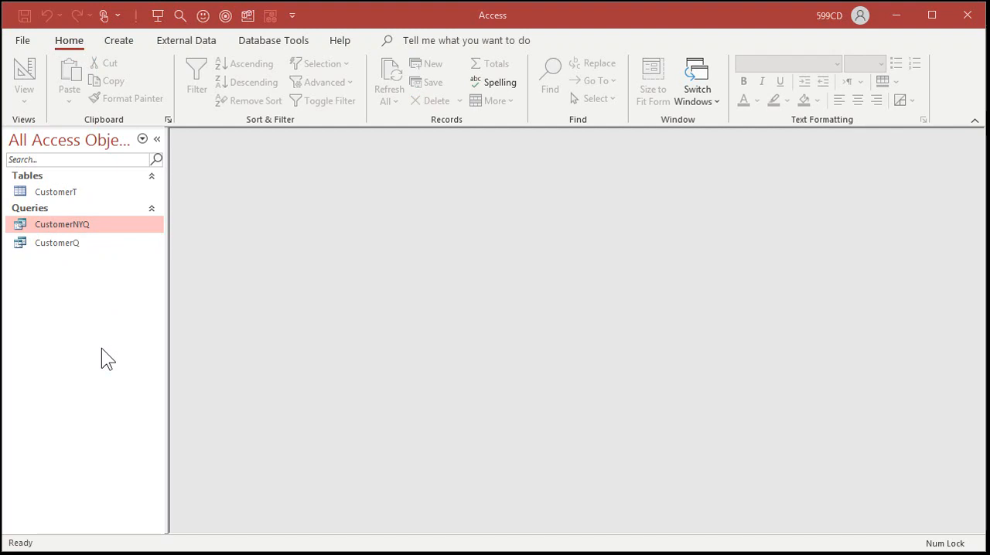
key("ctrl+v")
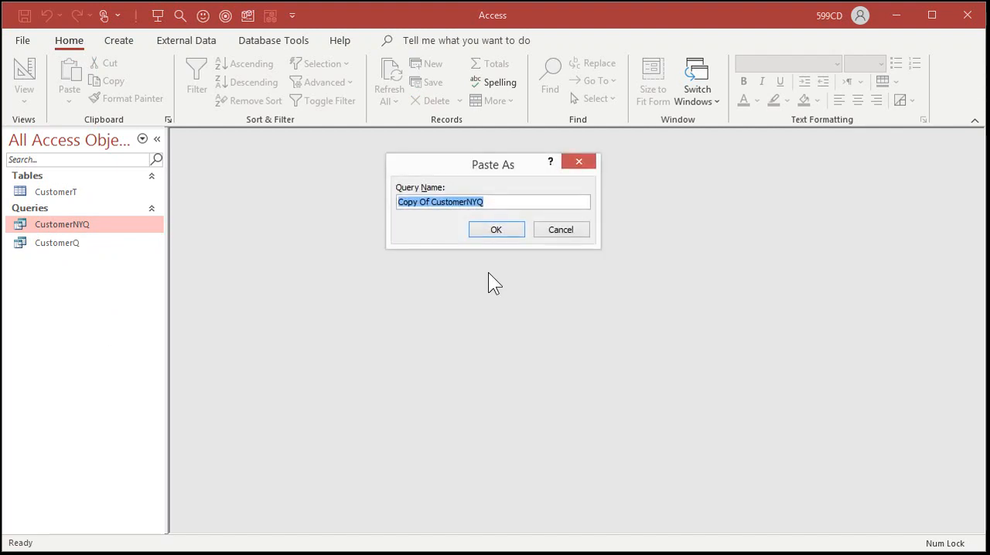
left_click(435, 203)
left_click_drag(431, 202, 348, 204)
key("Delete")
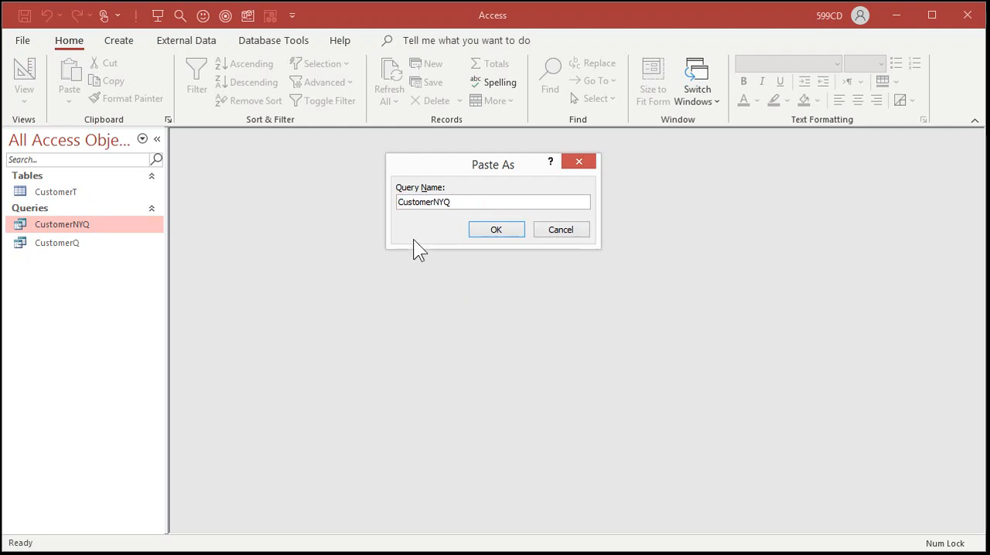
left_click(446, 202)
key("BackSpace")
key("BackSpace")
type("PA")
left_click(492, 229)
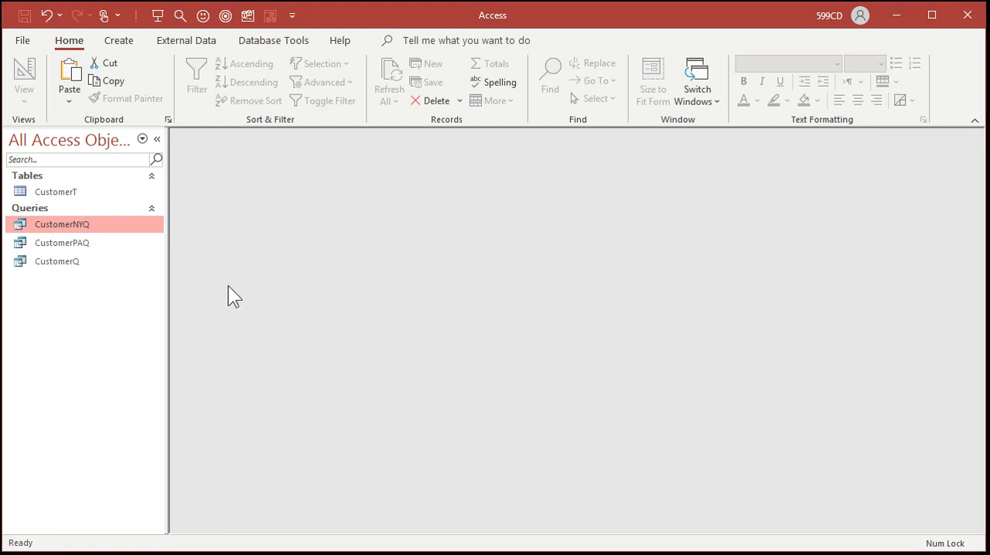
- Open CustomerPAQ in Design view, change the State column's criterion to "PA", and run the query
double_click(77, 242)
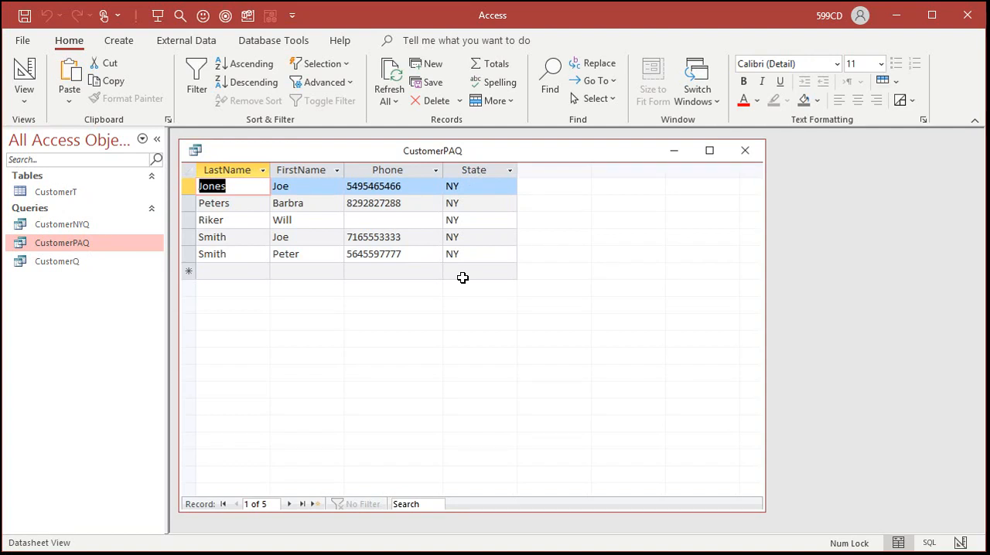
right_click(409, 159)
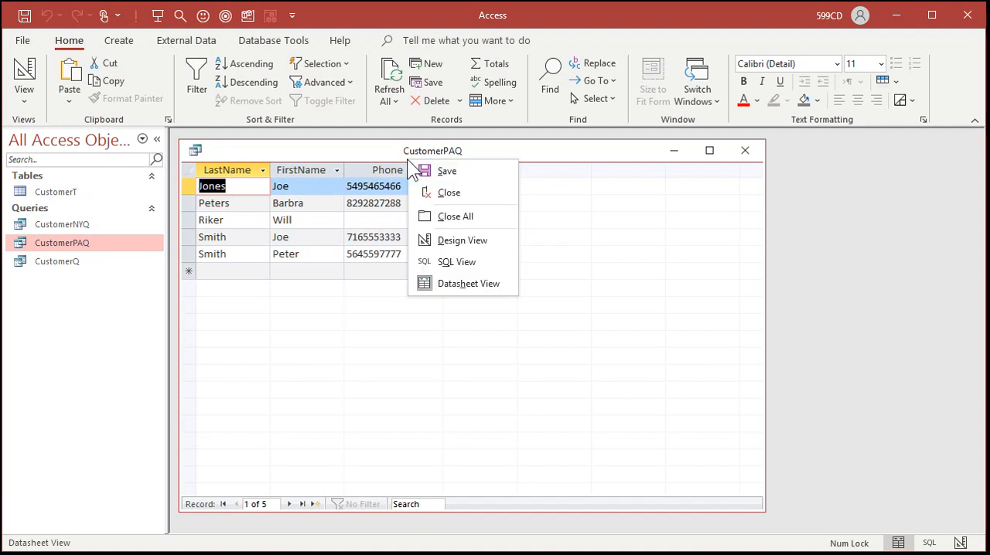
left_click(452, 240)
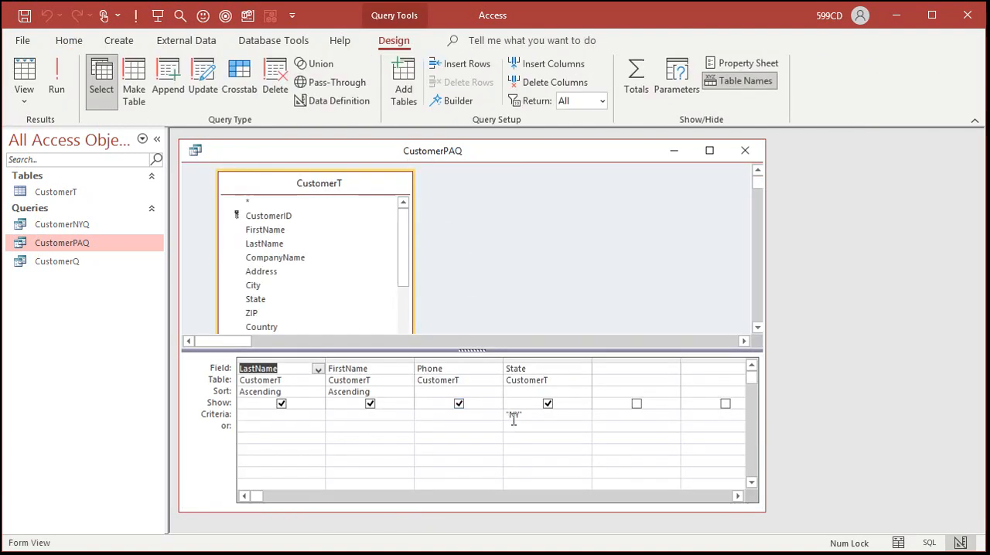
double_click(512, 416)
key("BackSpace")
type("PA")
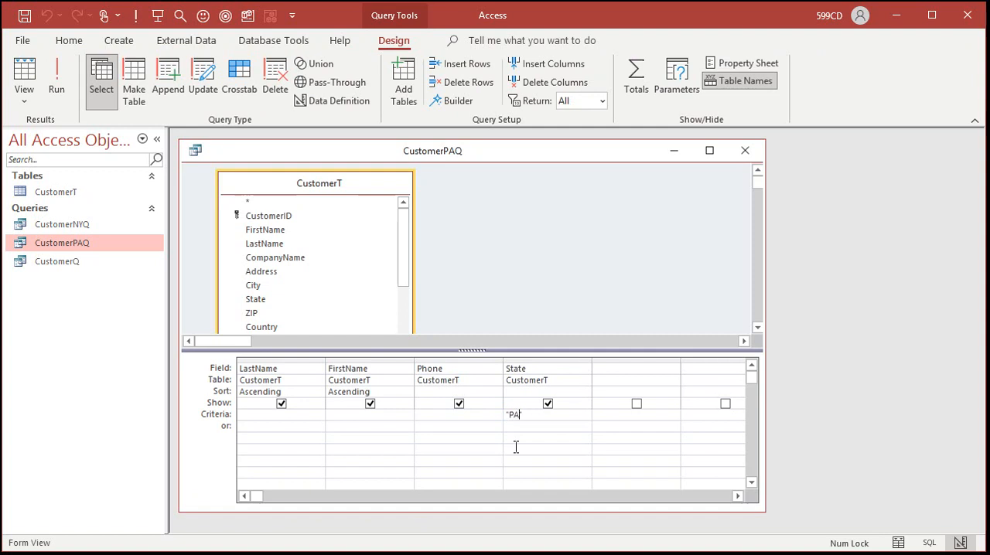
type("\"")
key("Home")
left_click(49, 70)
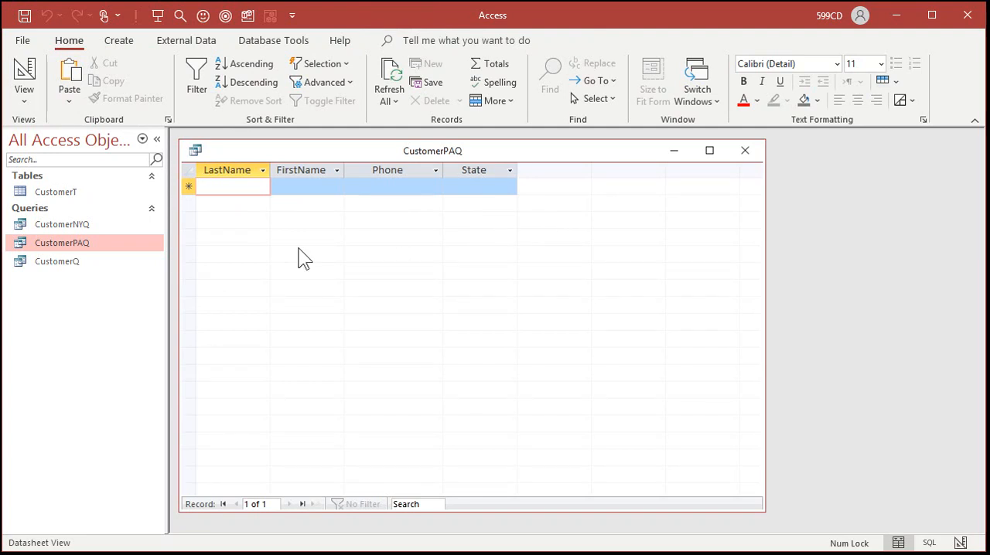
- Open CustomerT, check the State column for PA customers, and close the table
double_click(72, 191)
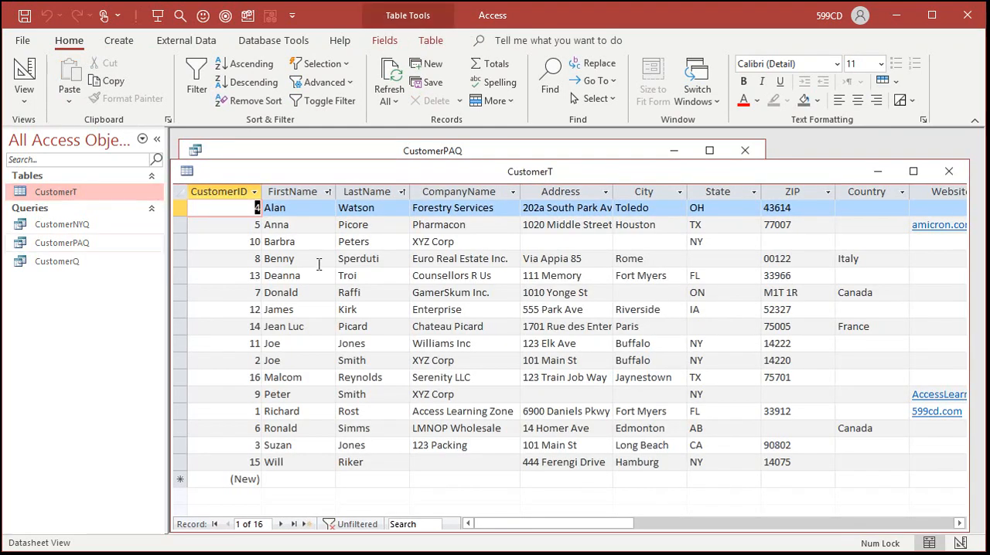
left_click(717, 192)
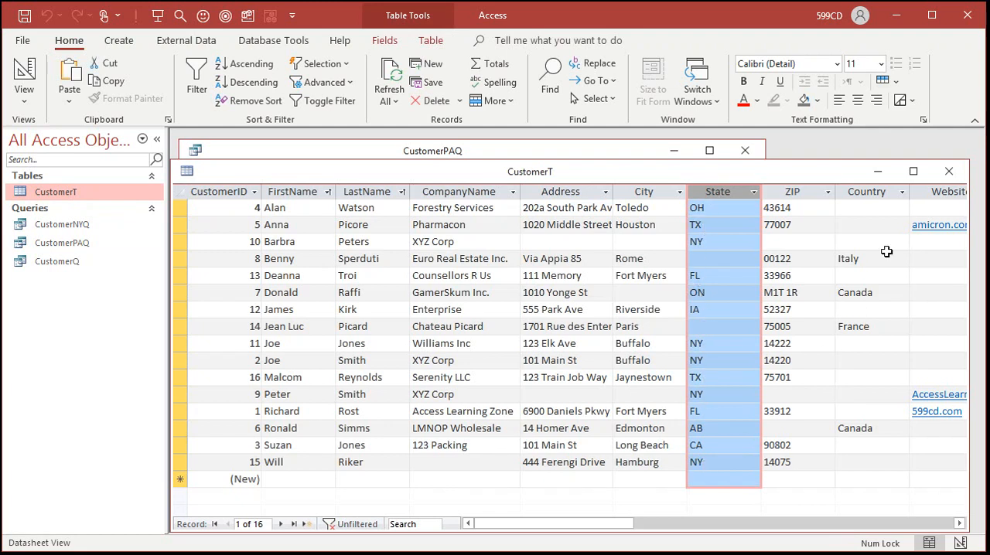
left_click(948, 170)
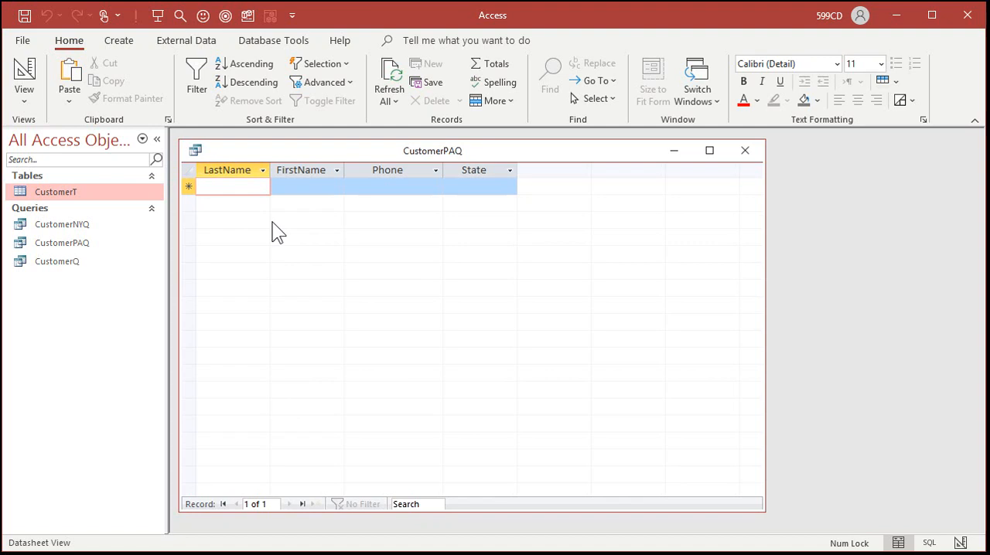
- Set the State to PA in the third and eleventh records of CustomerT, and close the table
double_click(57, 191)
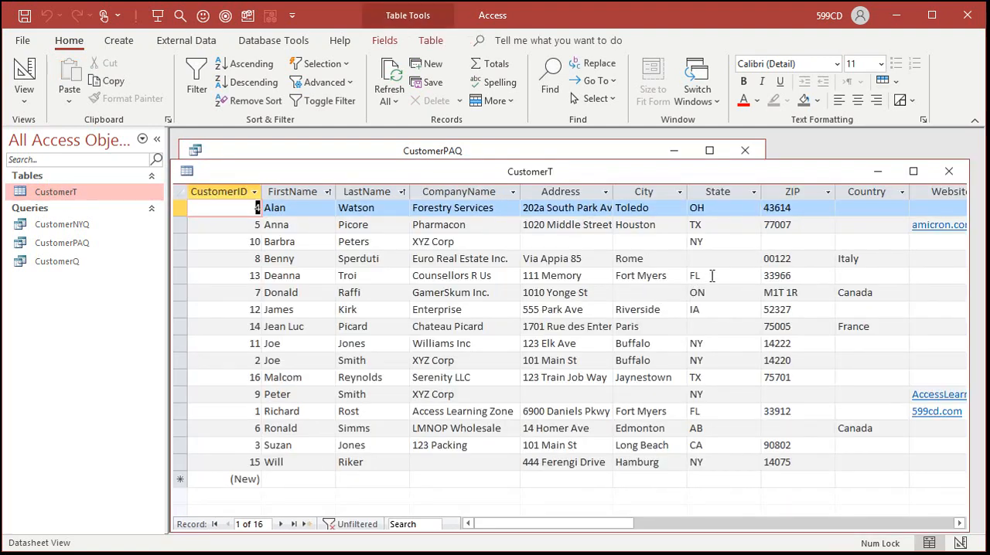
double_click(716, 242)
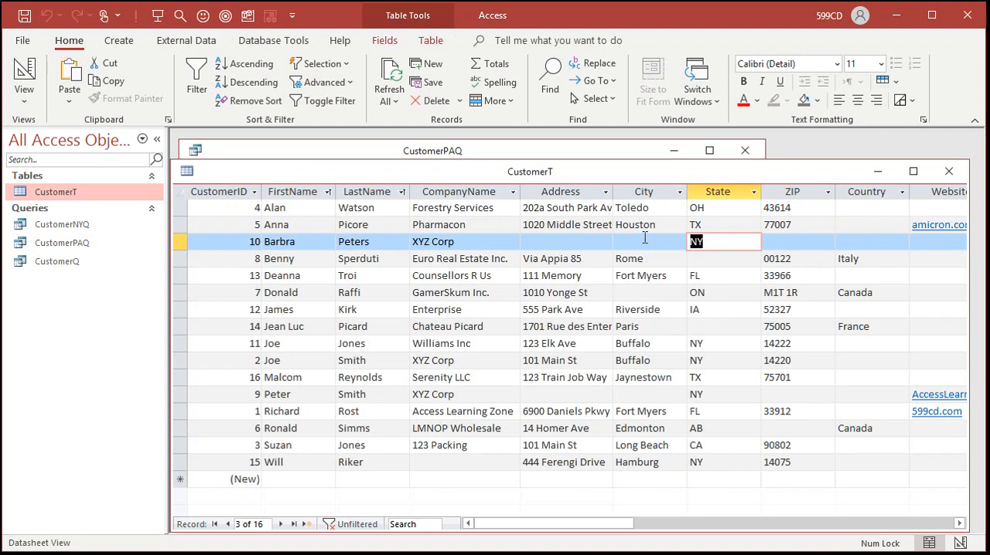
type("PA")
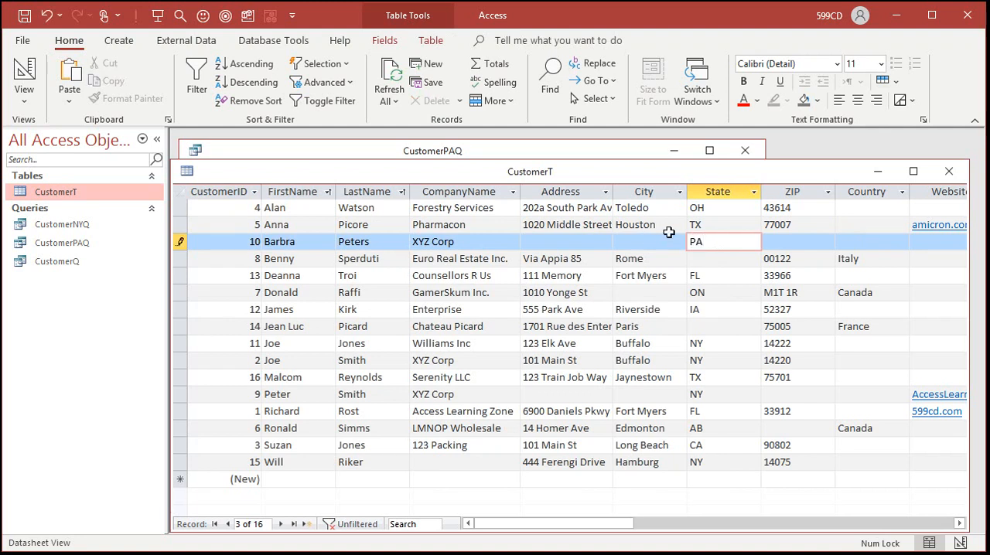
double_click(717, 375)
type("PA")
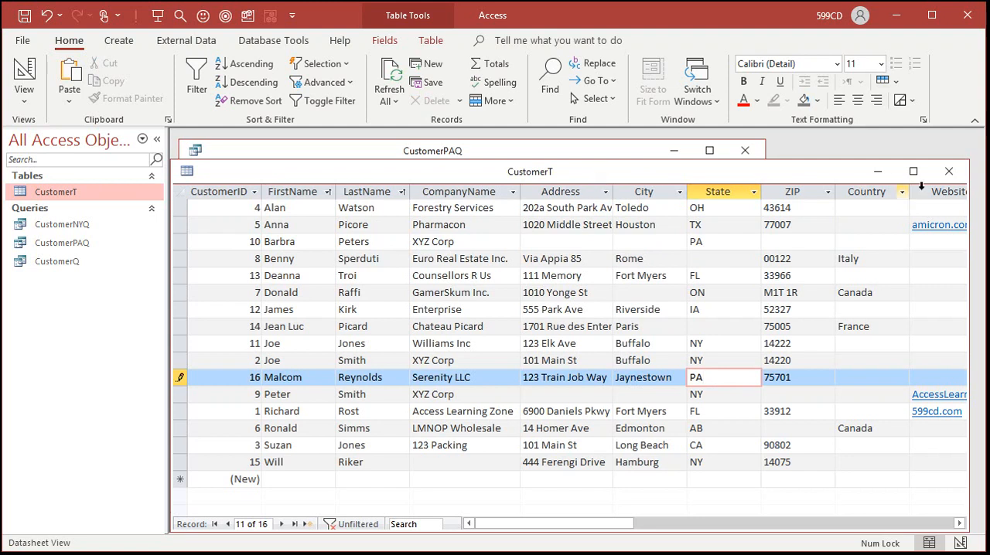
left_click(949, 171)
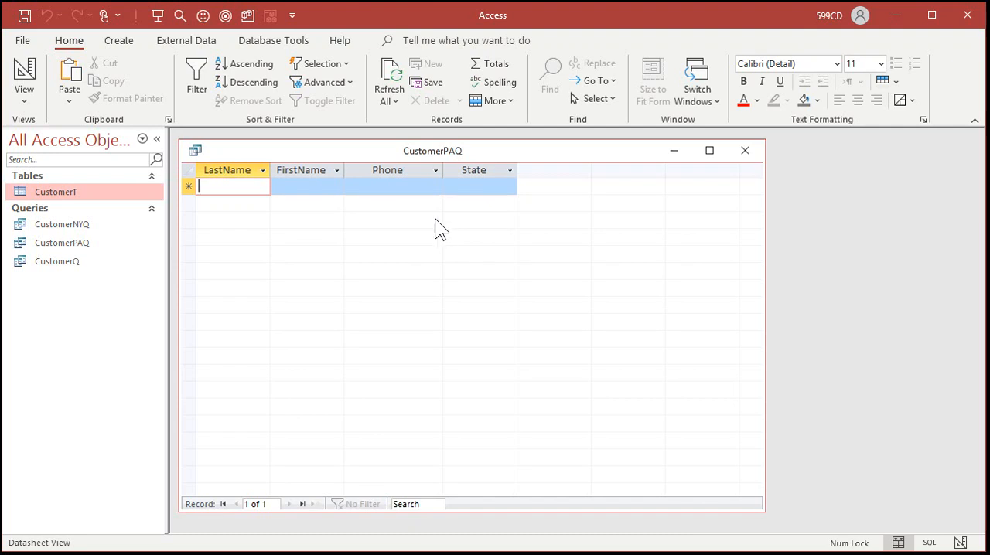
- Refresh the CustomerPAQ records and close the query
left_click(389, 77)
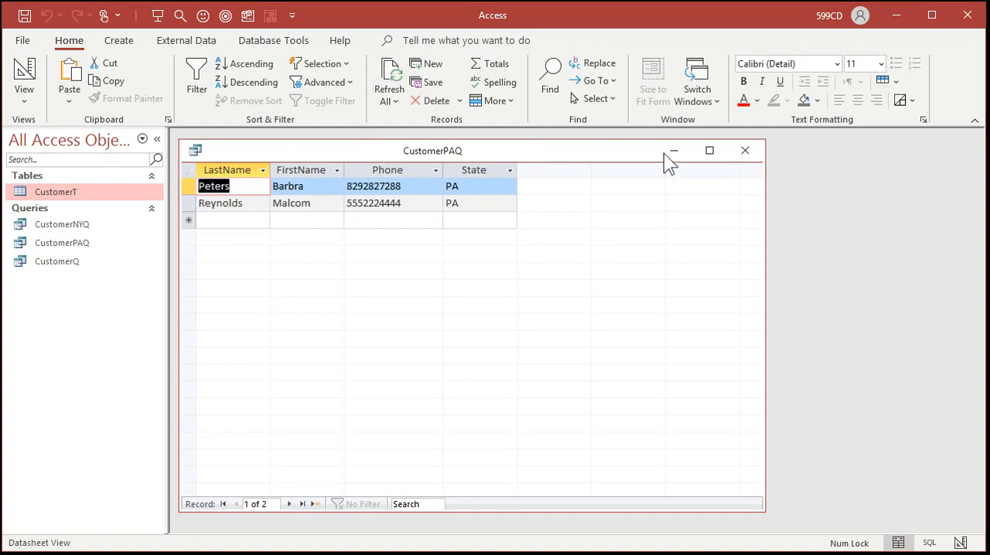
left_click(737, 152)
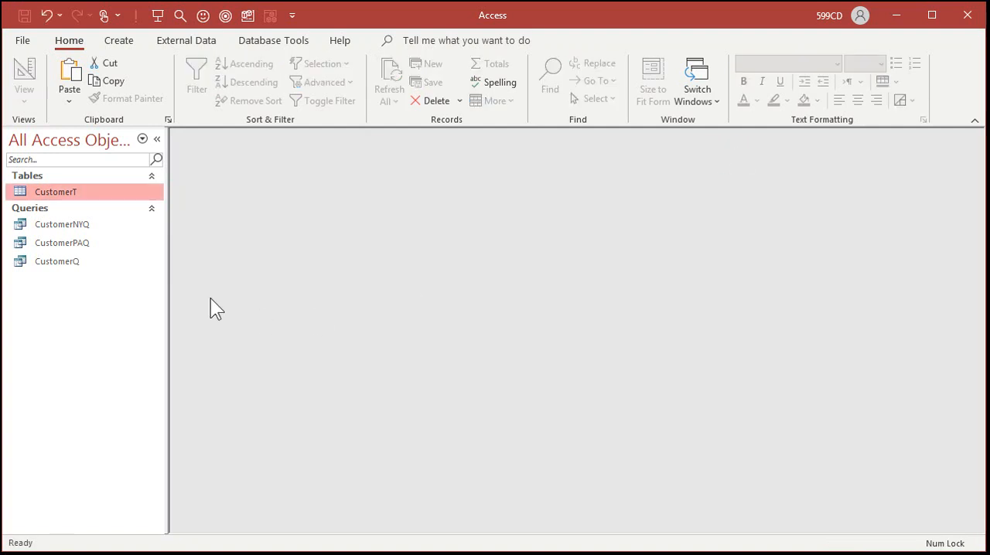
- Open the CustomerPAQ query and go through the table and saved queries in the object list
double_click(80, 243)
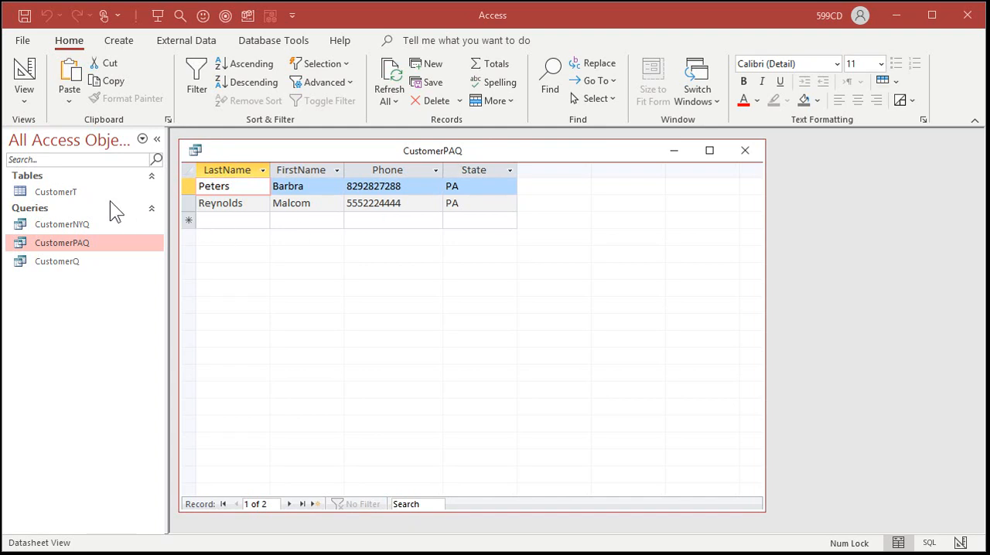
left_click(85, 194)
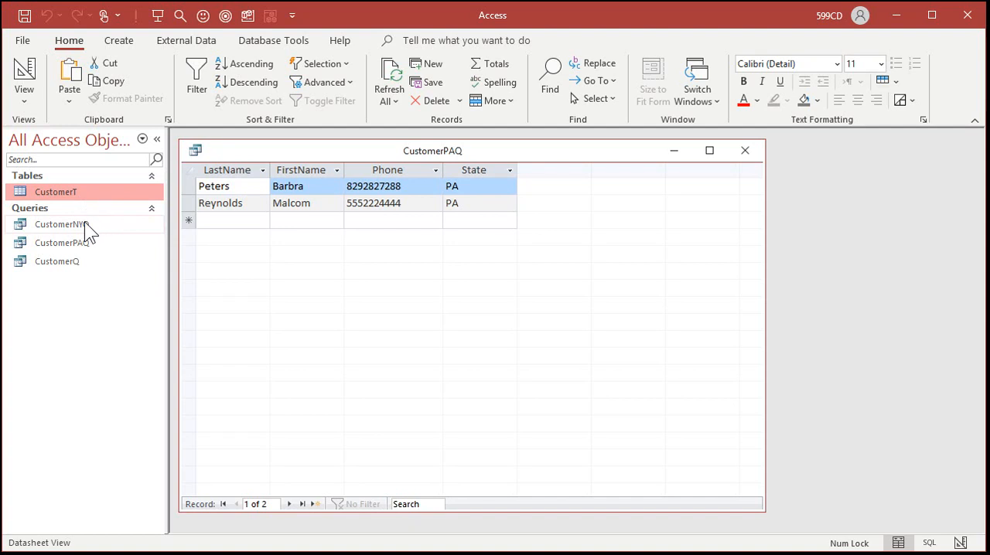
left_click(84, 223)
left_click(82, 243)
left_click(79, 261)
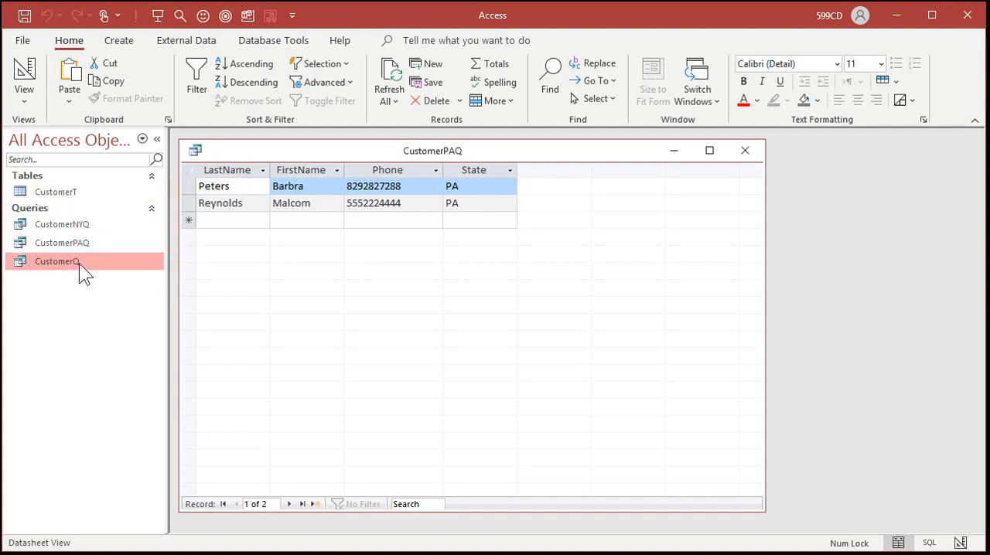
left_click(56, 192)
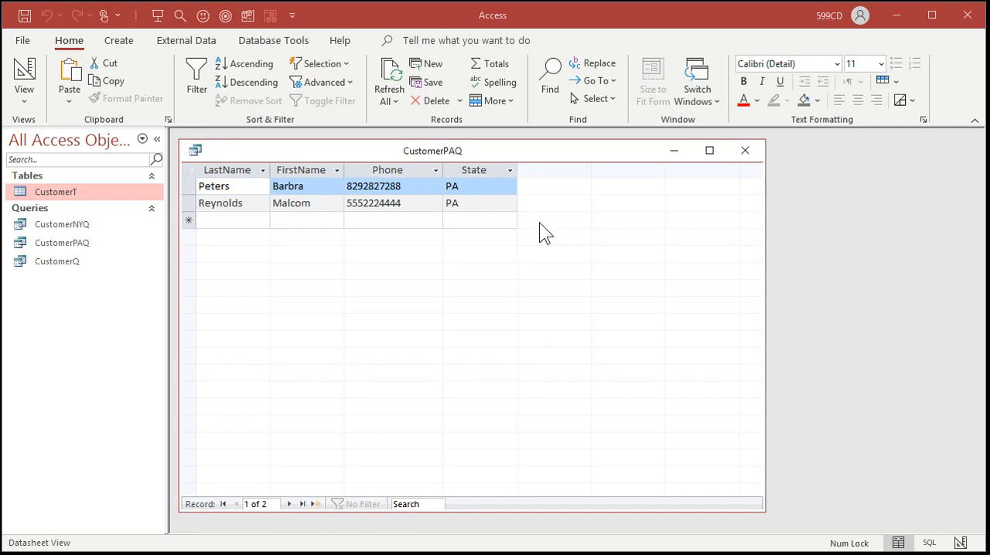
- Set the State of both CustomerPAQ records to FL, refresh the records, and close the query
left_click_drag(478, 186, 408, 185)
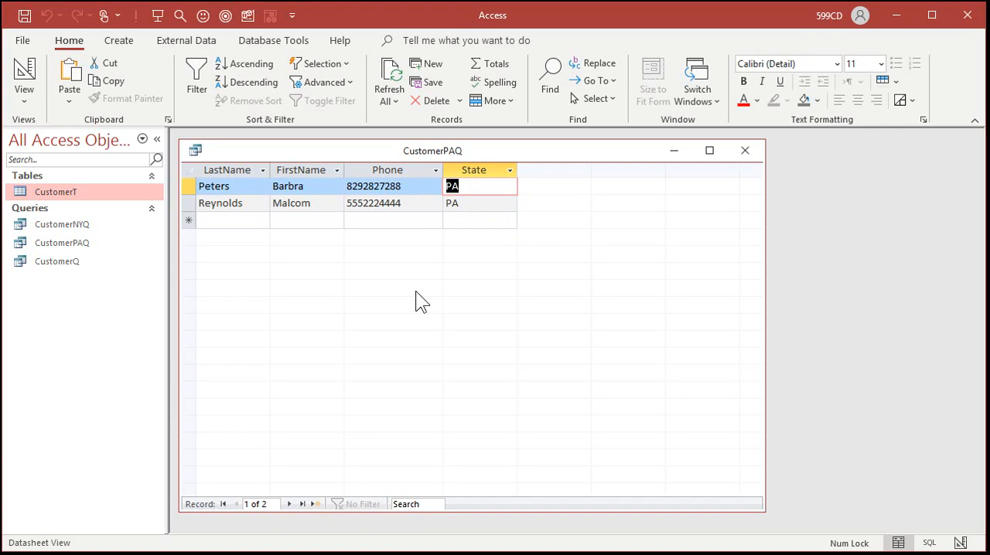
type("FL")
key("Down")
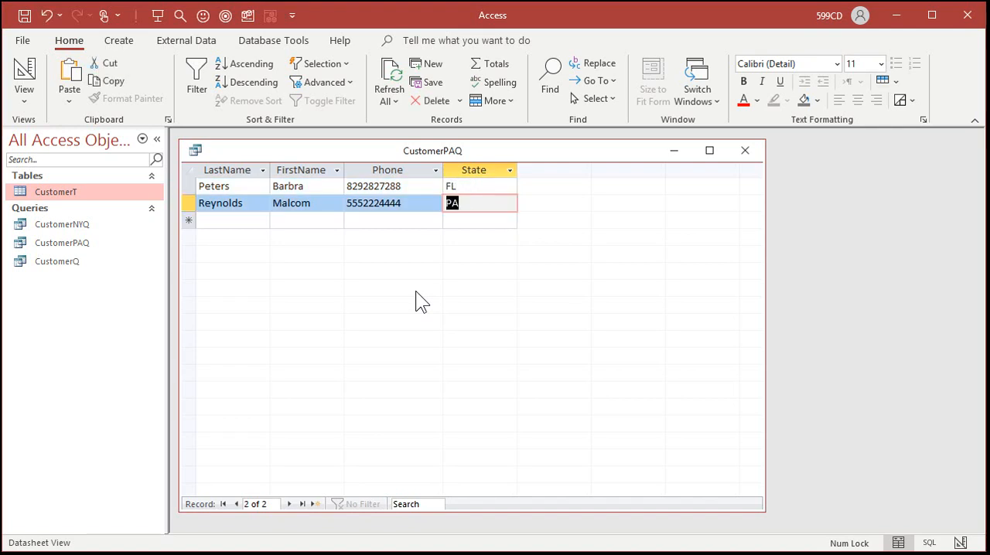
type("FL")
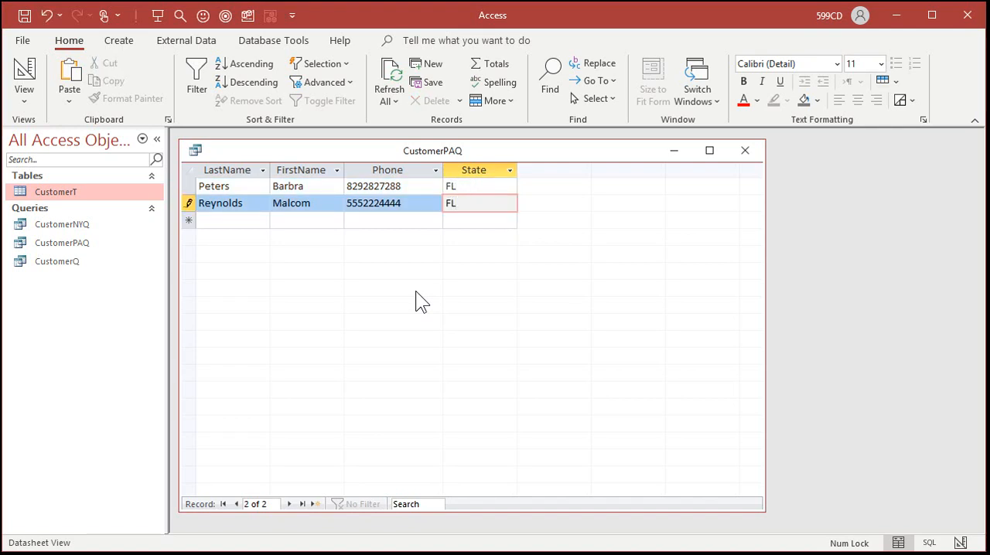
key("Down")
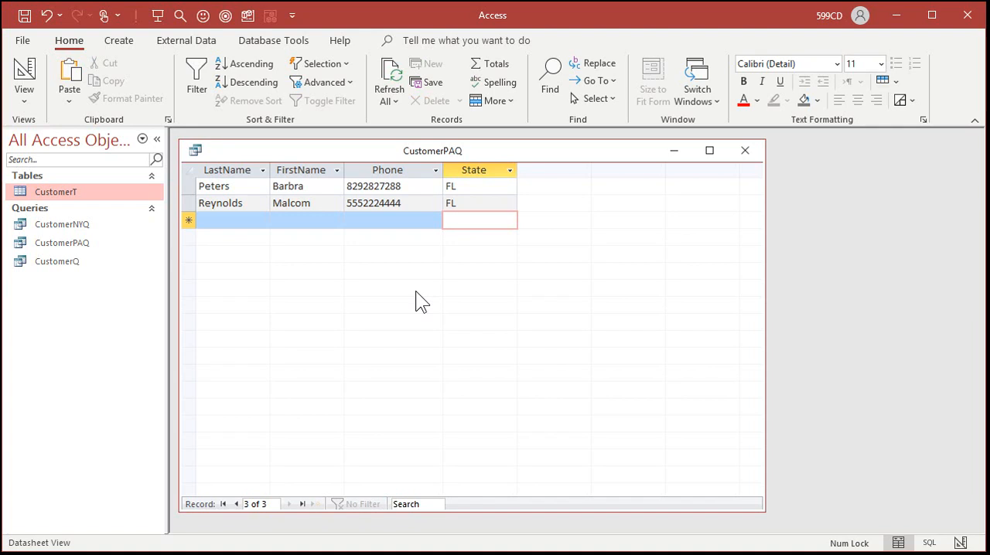
left_click(399, 78)
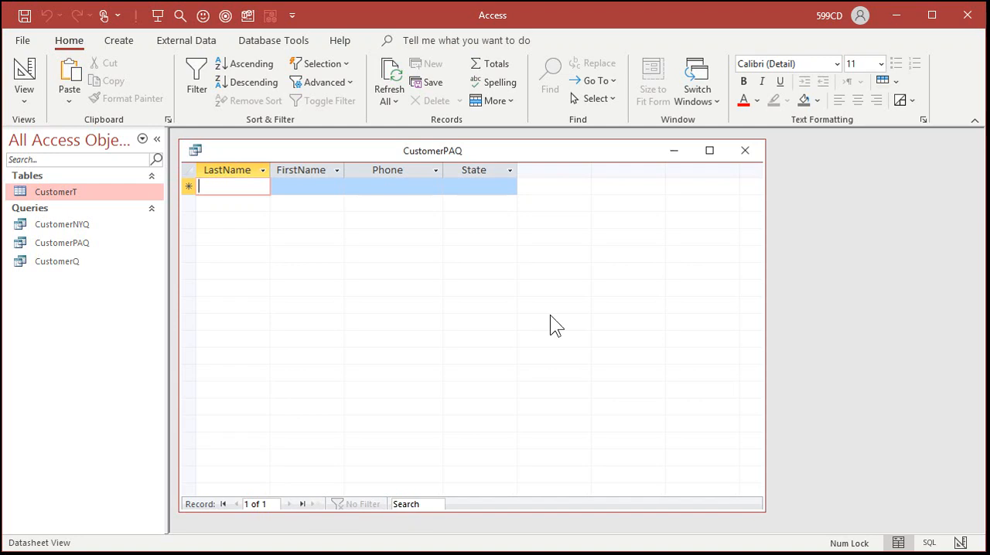
left_click(738, 157)
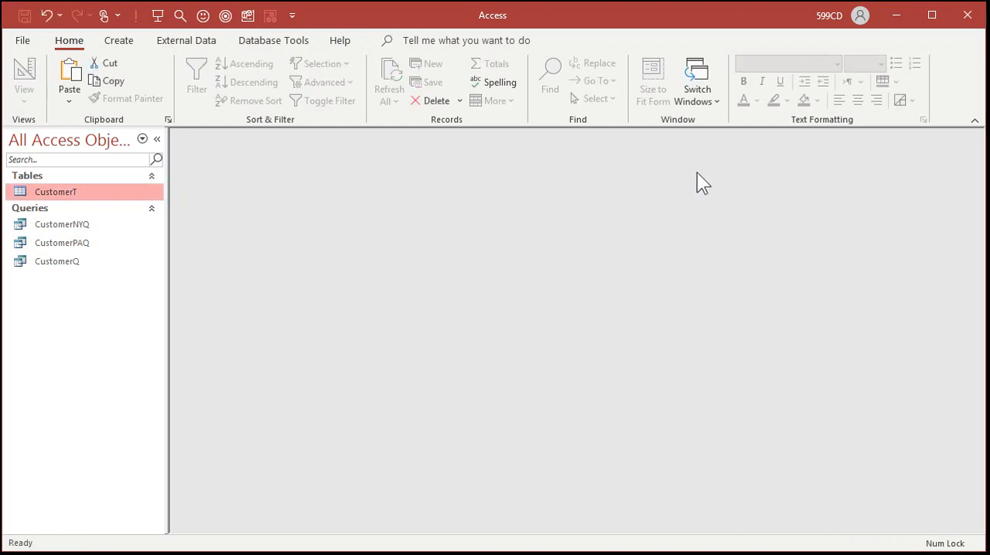
- In CustomerT, set the third record's State to PA and the eleventh's to TX, and check the records in CustomerPAQ
double_click(72, 191)
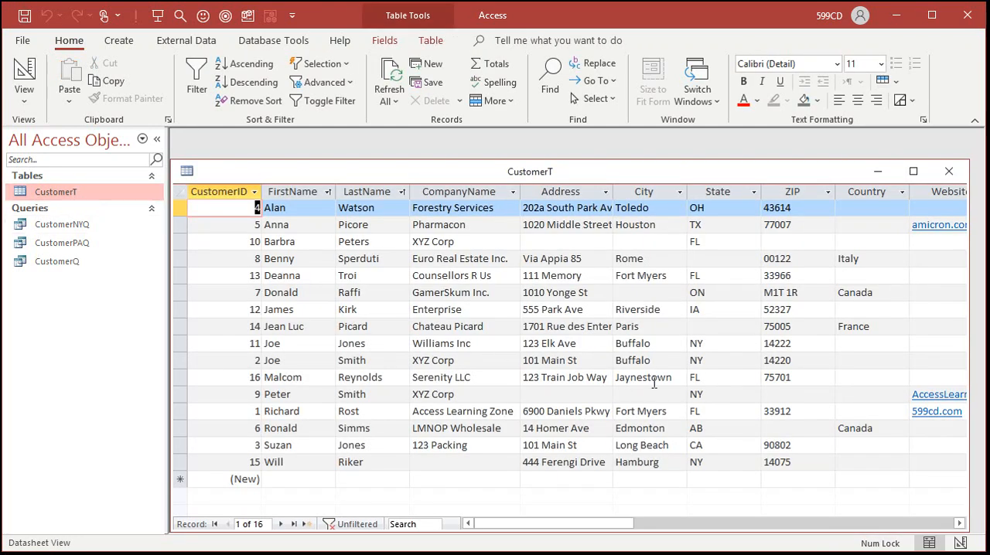
left_click(704, 379)
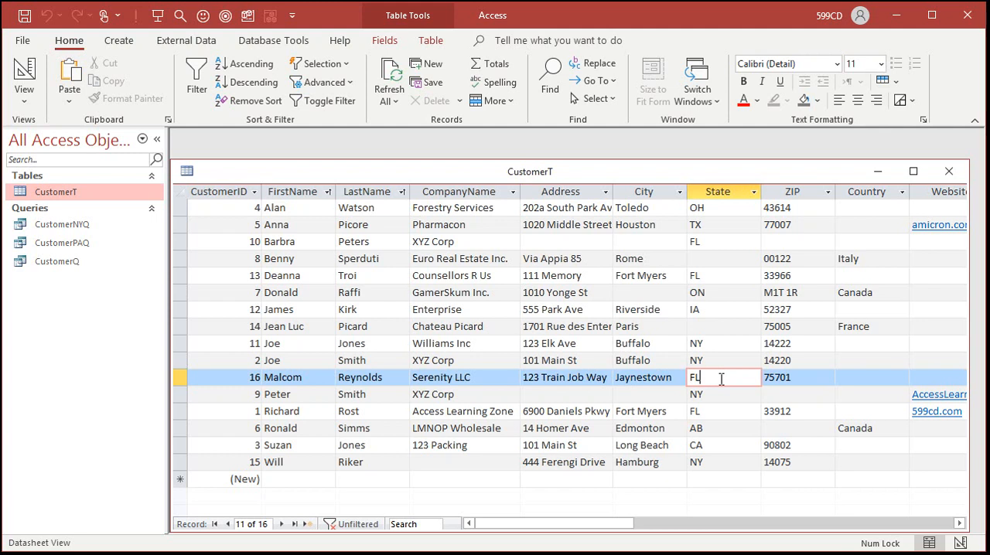
left_click(718, 239)
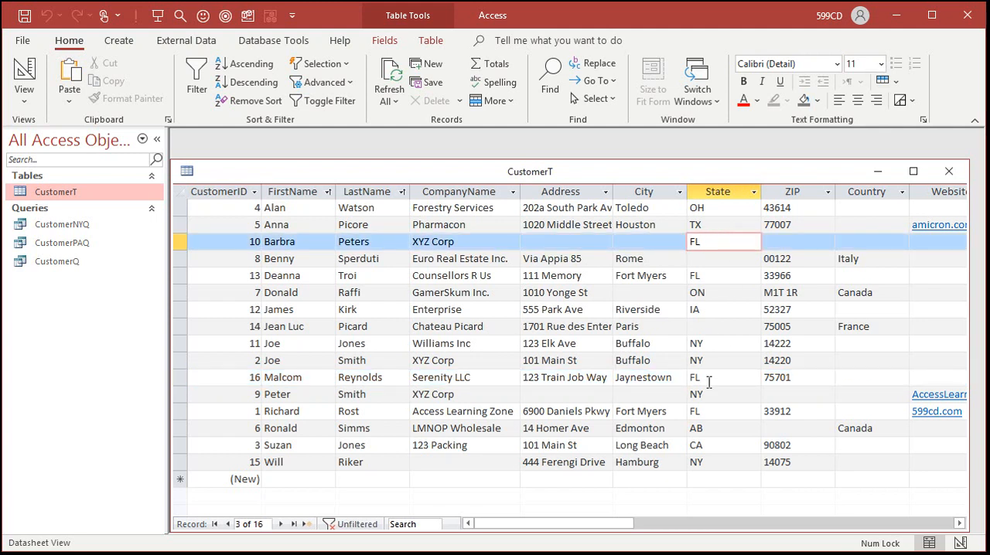
double_click(700, 244)
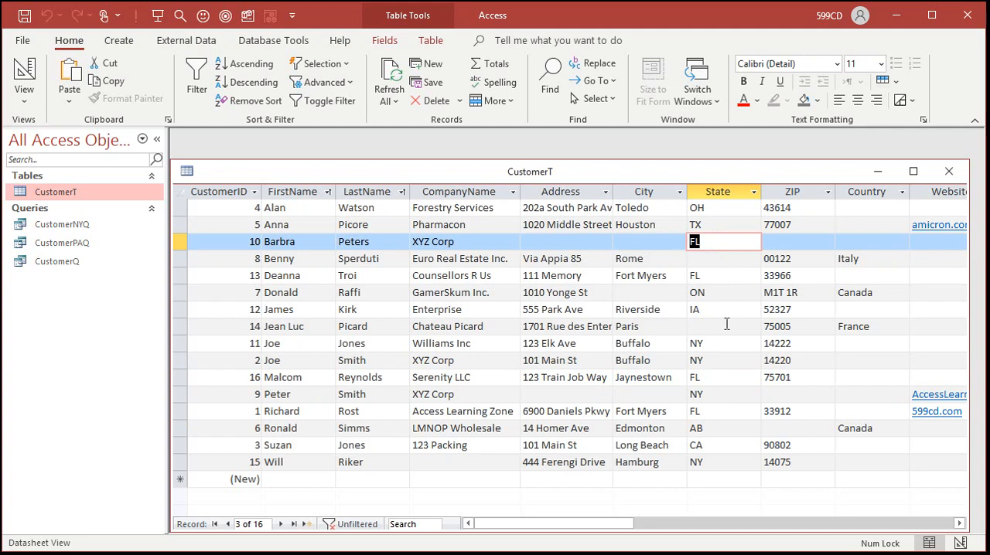
type("PA")
left_click(727, 324)
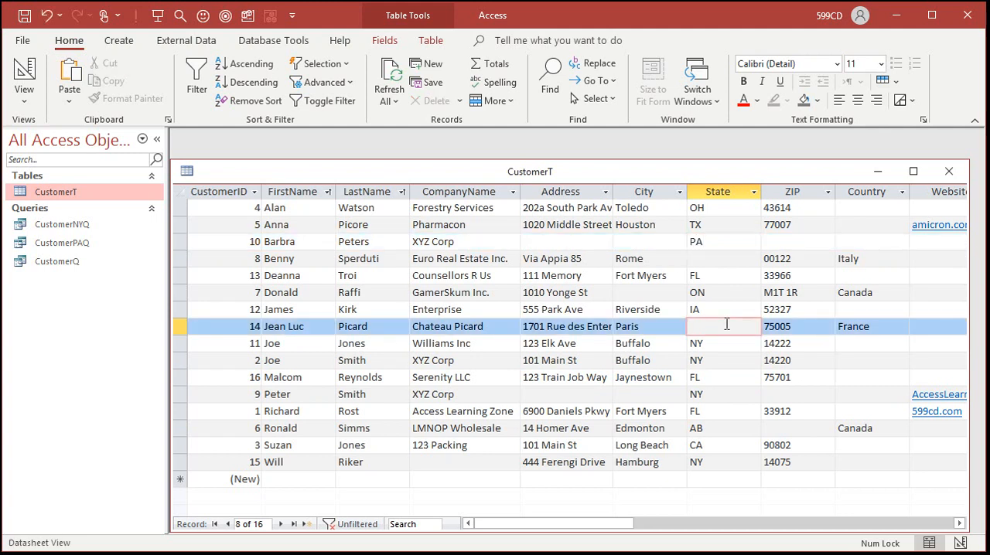
left_click_drag(708, 377, 661, 375)
type("TX")
left_click(949, 171)
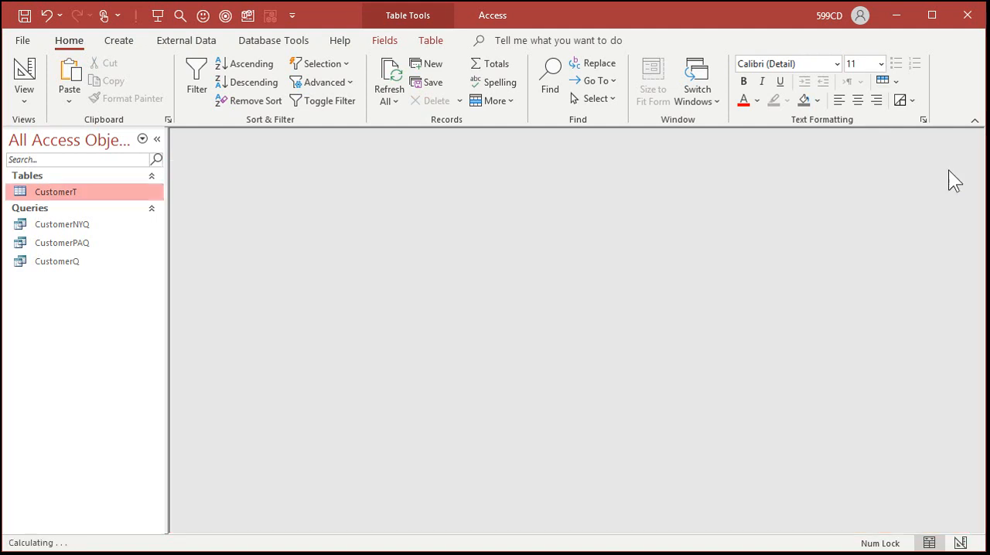
double_click(77, 242)
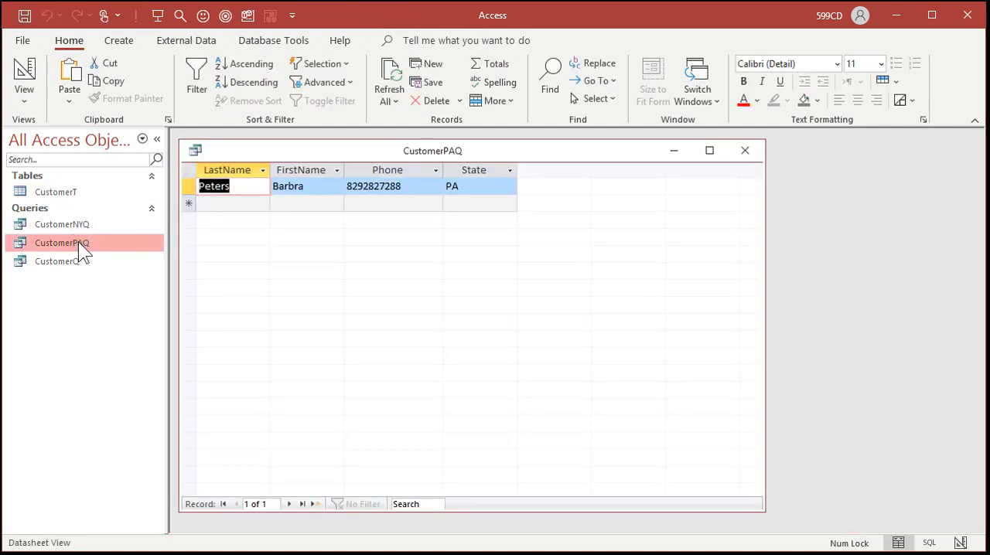
left_click(745, 153)
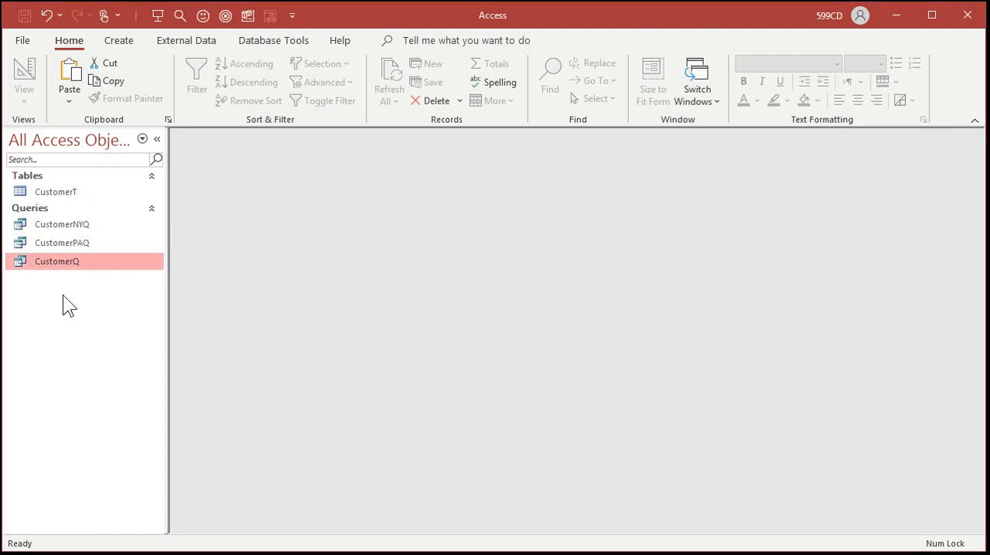
- Open CustomerQ in Design view, add all CustomerT fields with the * entry, and run the query
right_click(66, 260)
left_click(94, 291)
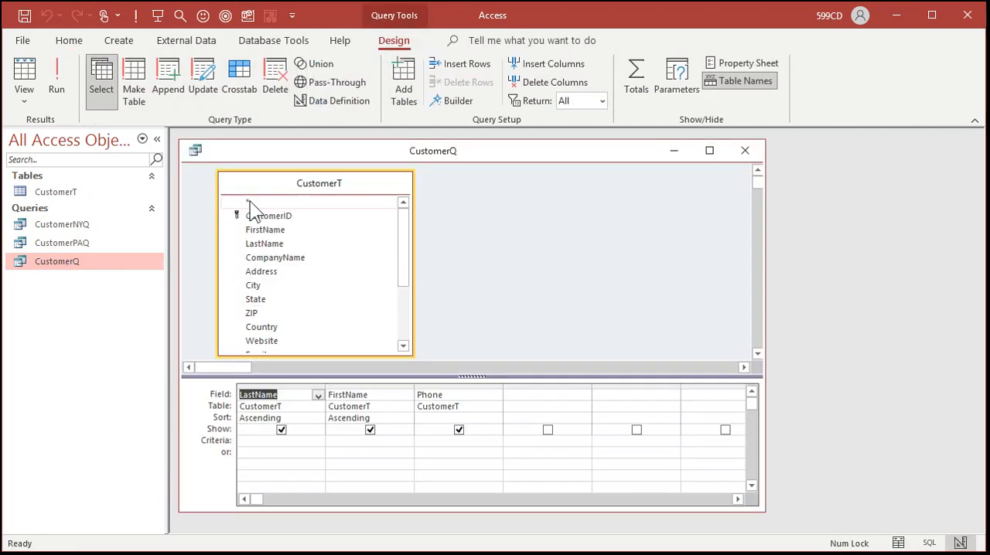
left_click(253, 202)
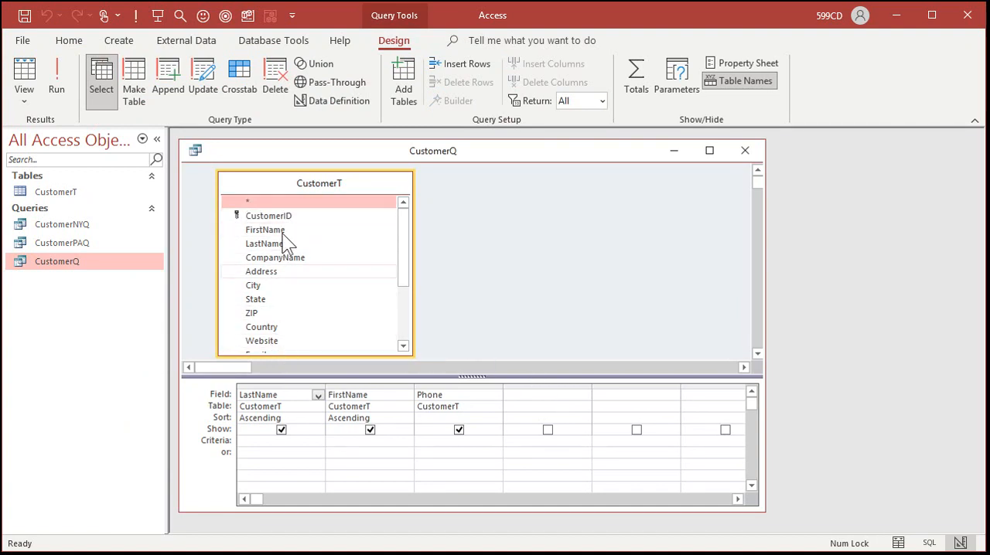
double_click(260, 201)
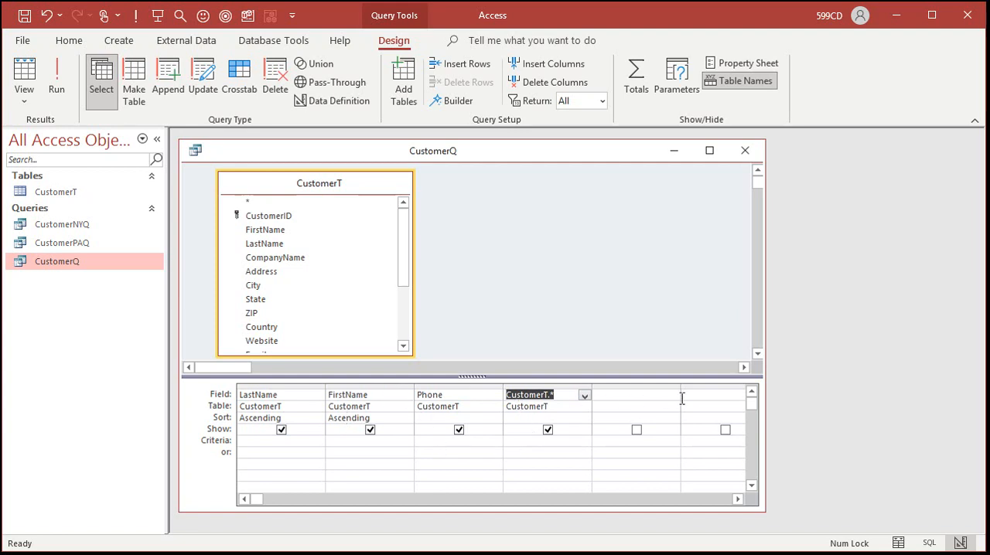
left_click(56, 77)
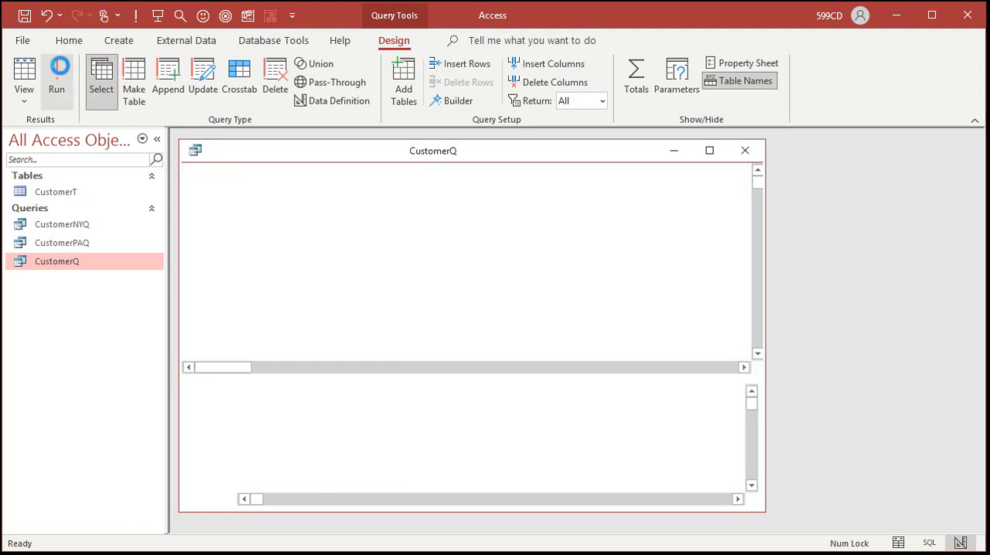
mouse_move(499, 497)
left_mouse_down()
mouse_move(617, 502)
mouse_move(491, 506)
left_mouse_up()
- Return CustomerQ to Design view and delete the CustomerT.* column from the design grid
left_click(24, 76)
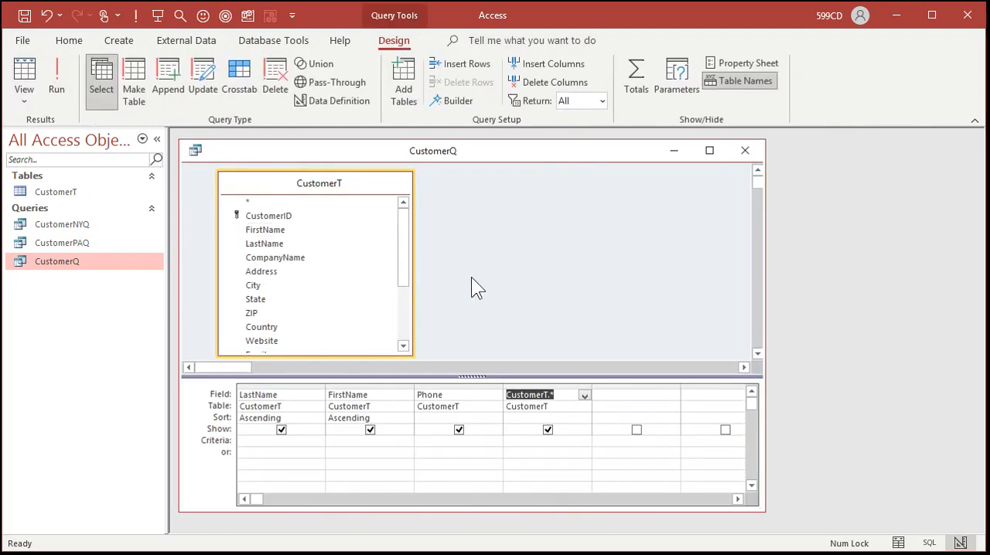
mouse_move(403, 232)
left_mouse_down()
mouse_move(404, 300)
mouse_move(401, 214)
left_mouse_up()
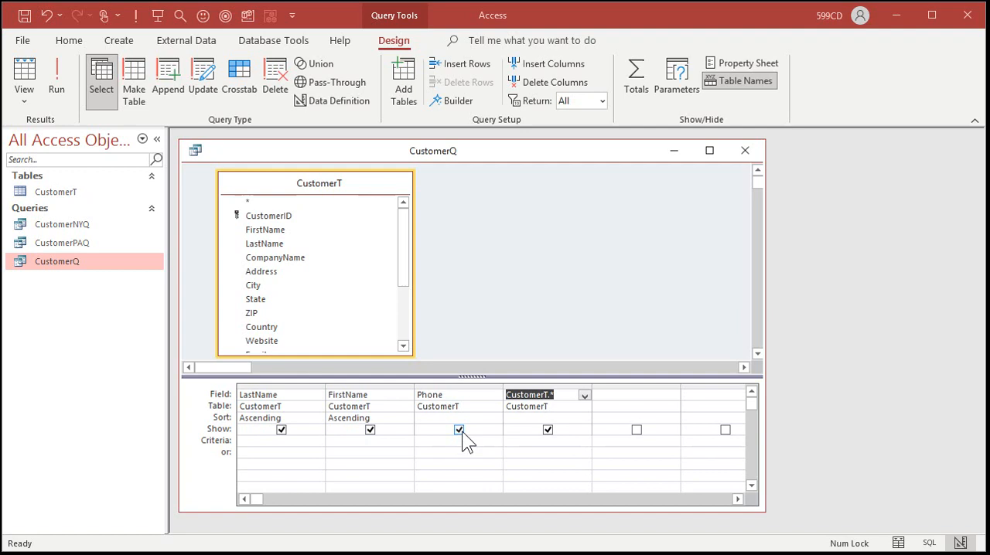
left_click(549, 385)
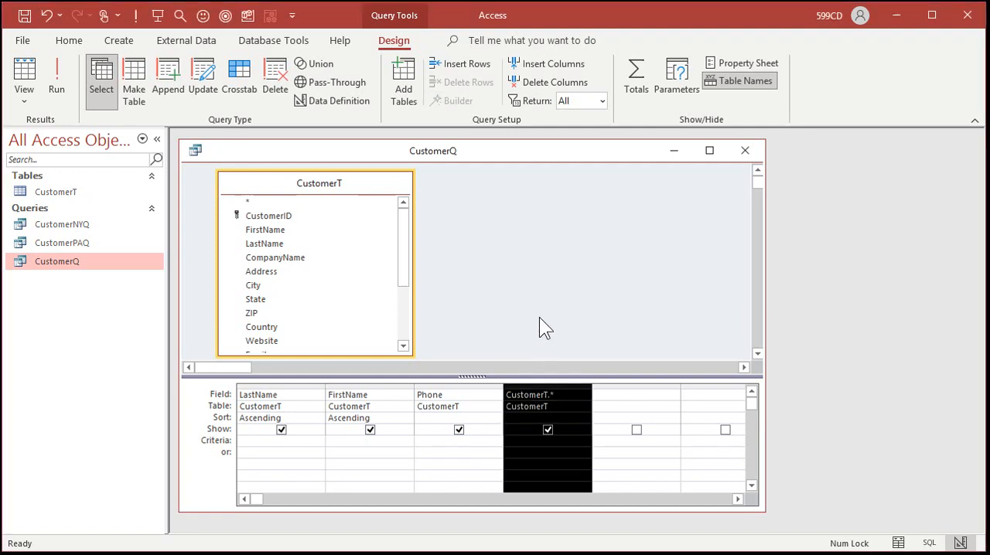
key("Delete")
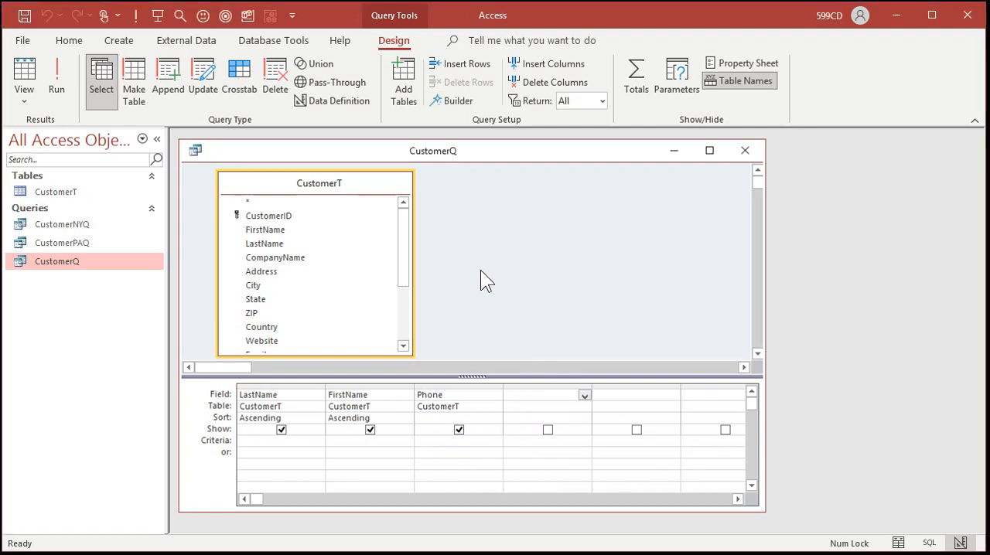
- Add the CreditLimit field to CustomerQ and run the query
left_click_drag(405, 236, 401, 293)
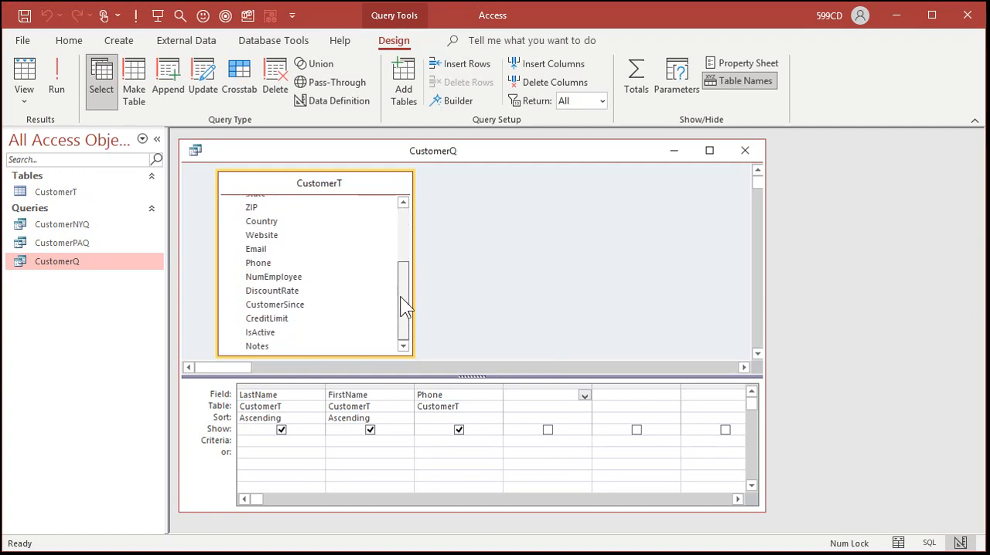
double_click(282, 319)
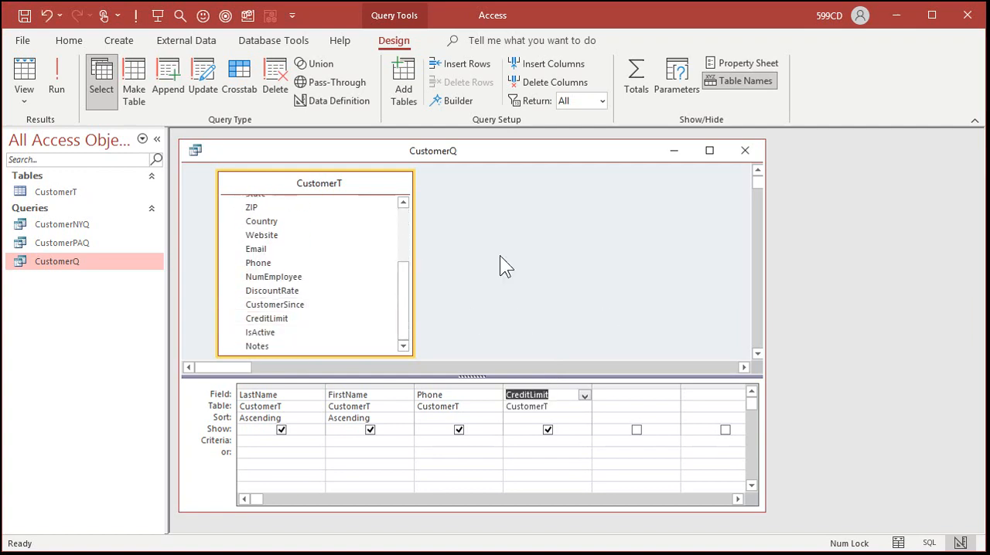
left_click(52, 70)
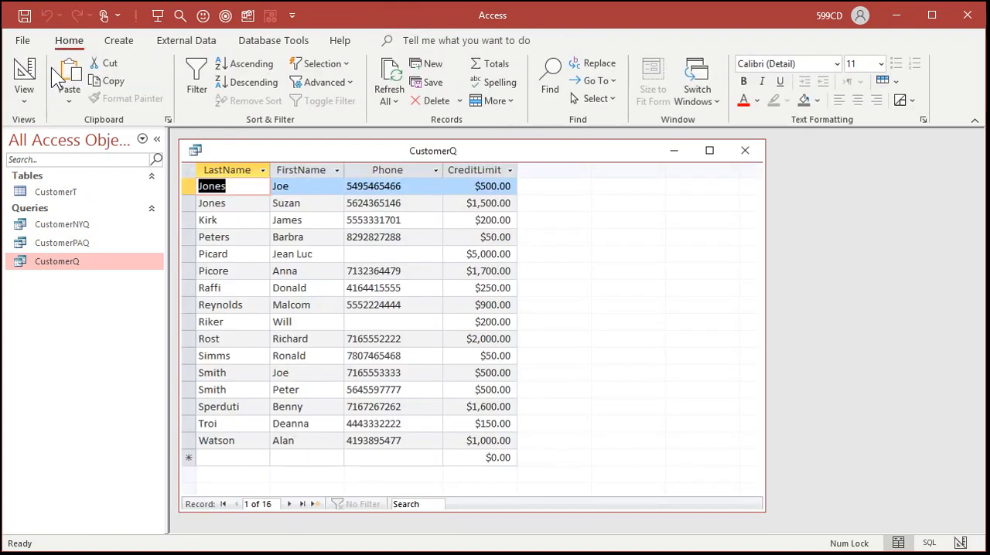
- In Design view, set the CreditLimit column's criterion to <1000 and run the query
left_click(23, 70)
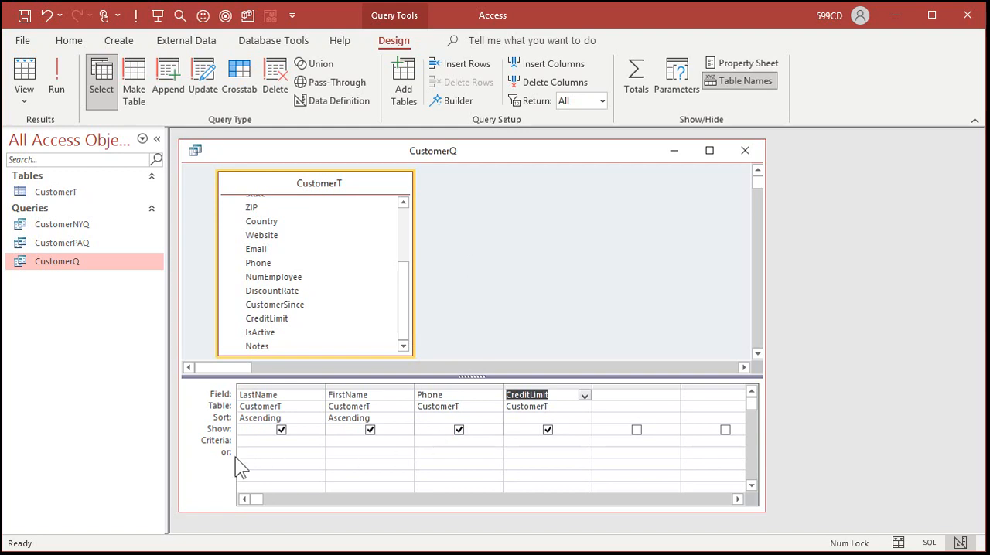
left_click(513, 442)
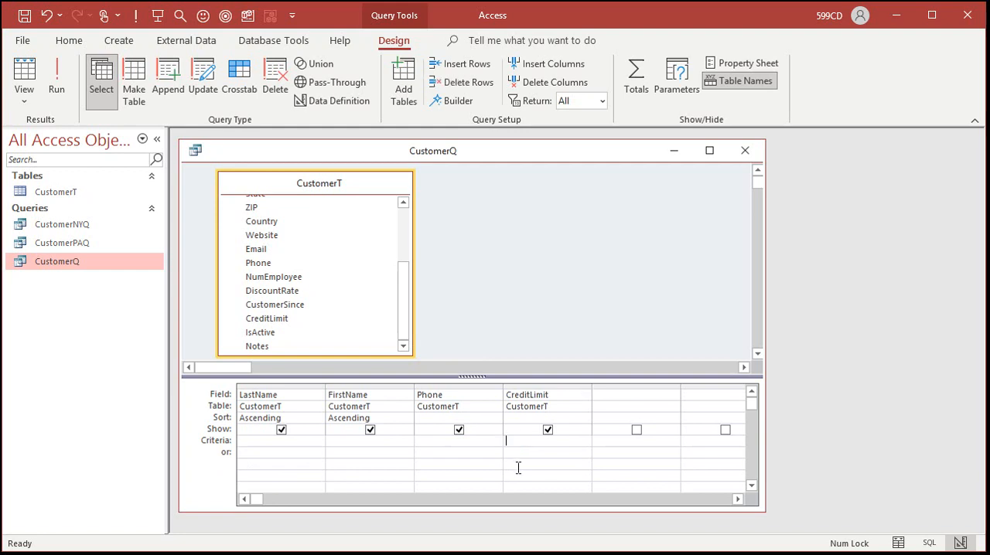
type("<1000")
left_click(60, 77)
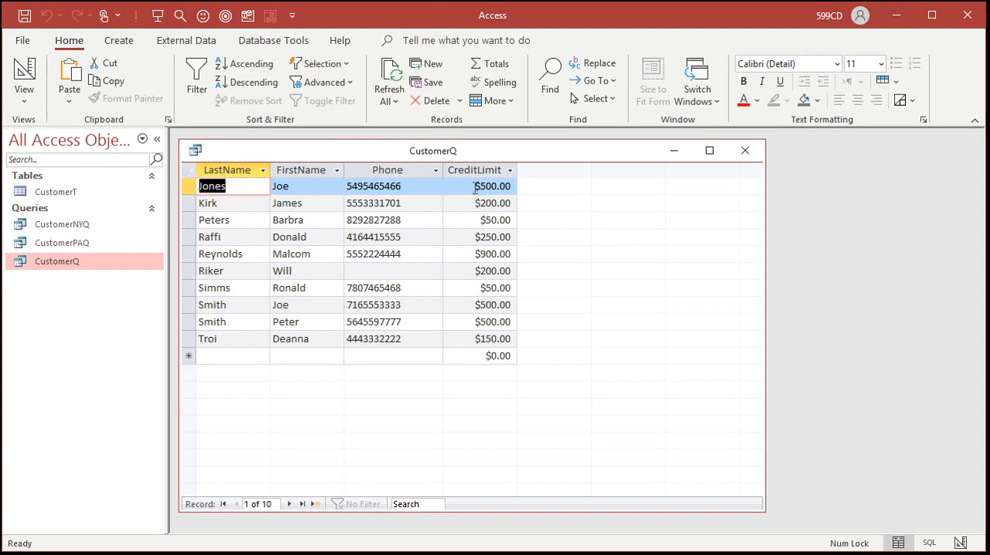
- Turn off showing the CreditLimit column in CustomerQ's design, run the query, and return to Design view
left_click(27, 73)
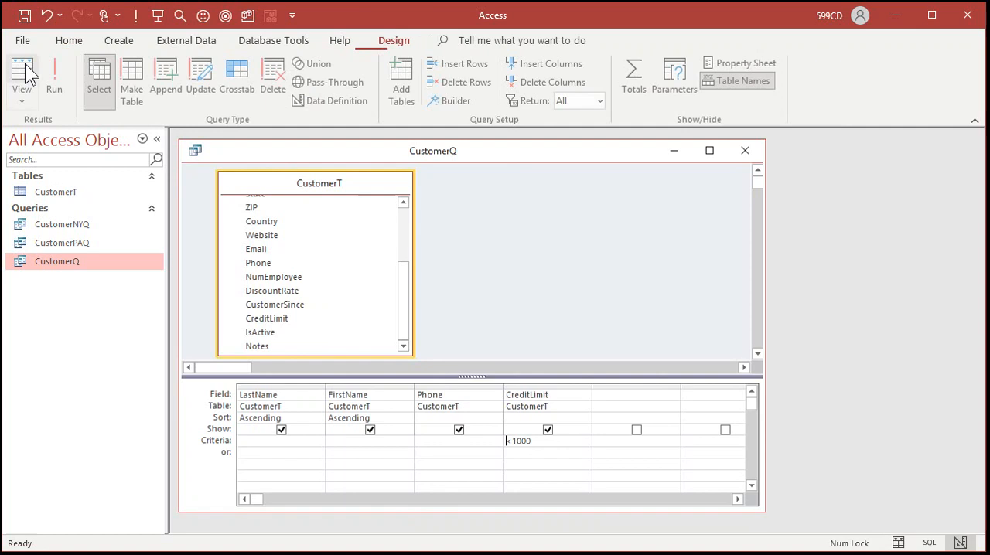
left_click(548, 430)
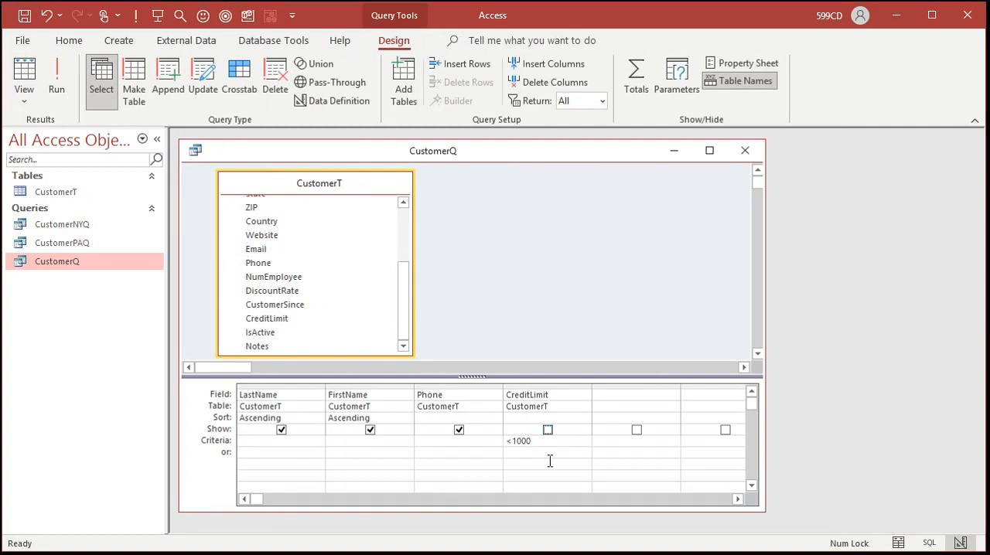
left_click(56, 81)
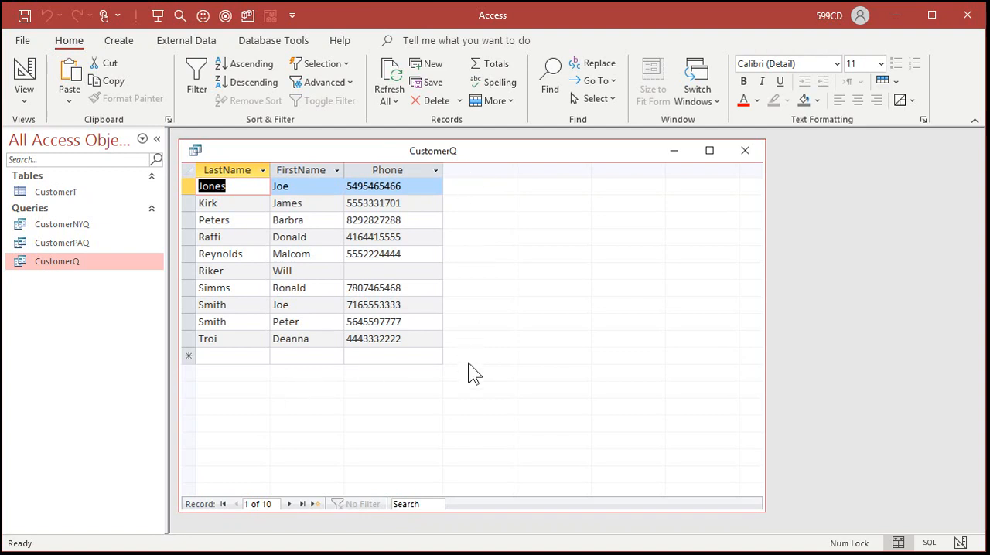
left_click(28, 71)
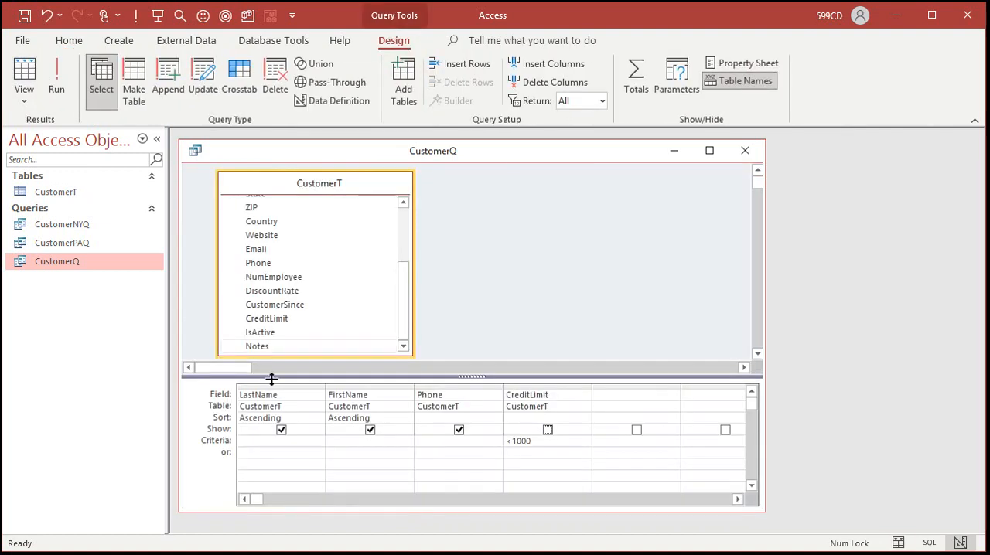